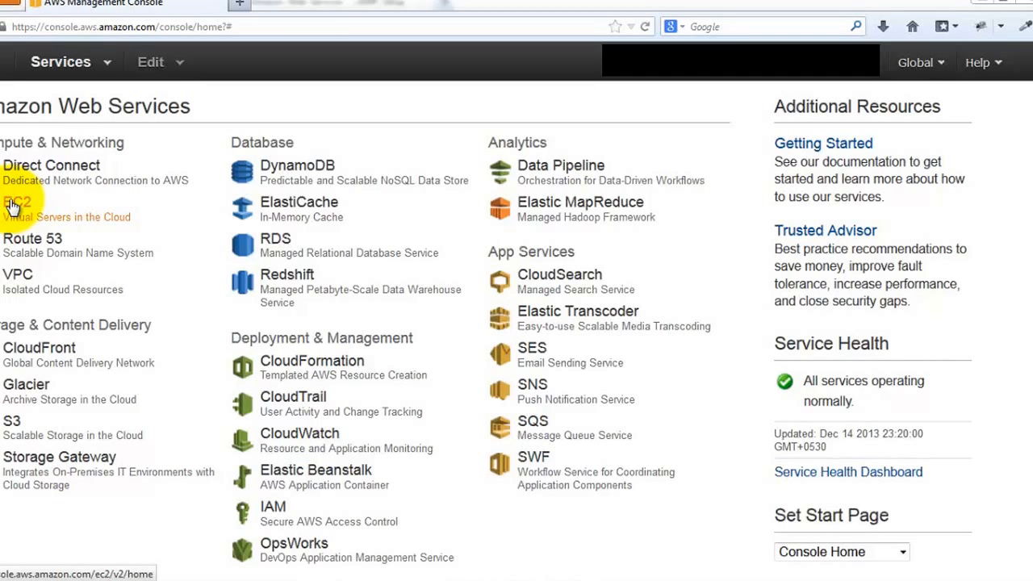
Start launching an EC2 instance in N. Virginia with the 64-bit Amazon Linux AMI 2013.09.1 and the t1.micro type
{"action": "left_click", "coordinate": [13, 207]}
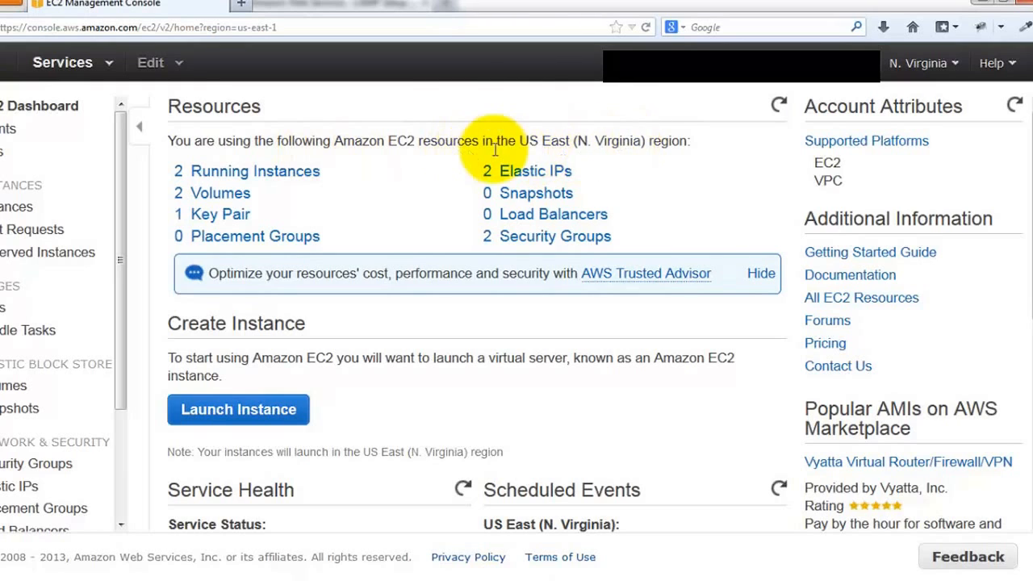
{"action": "left_click_drag", "start_coordinate": [577, 141], "coordinate": [643, 141]}
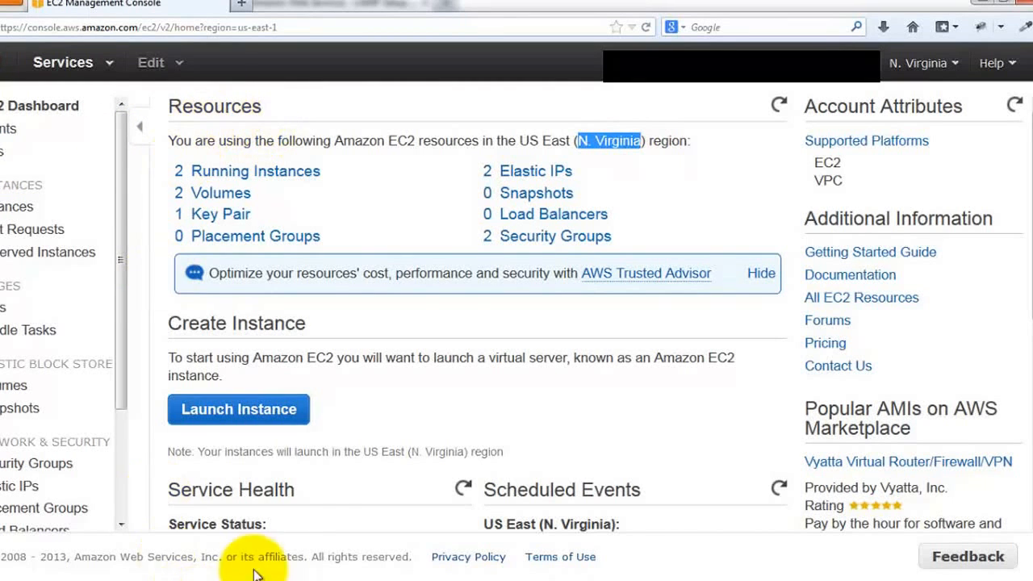
{"action": "left_click", "coordinate": [277, 420]}
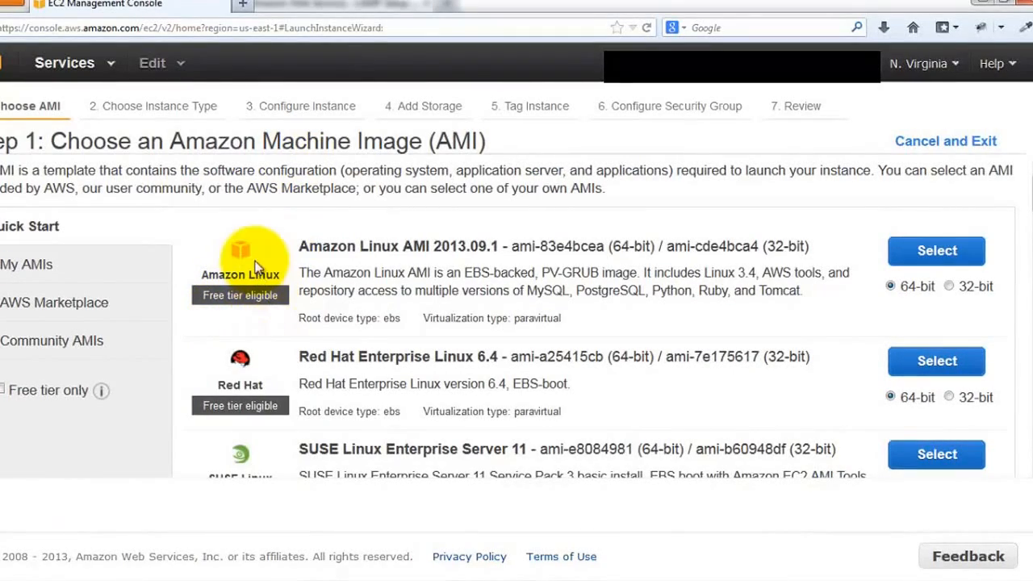
{"action": "left_click", "coordinate": [928, 252]}
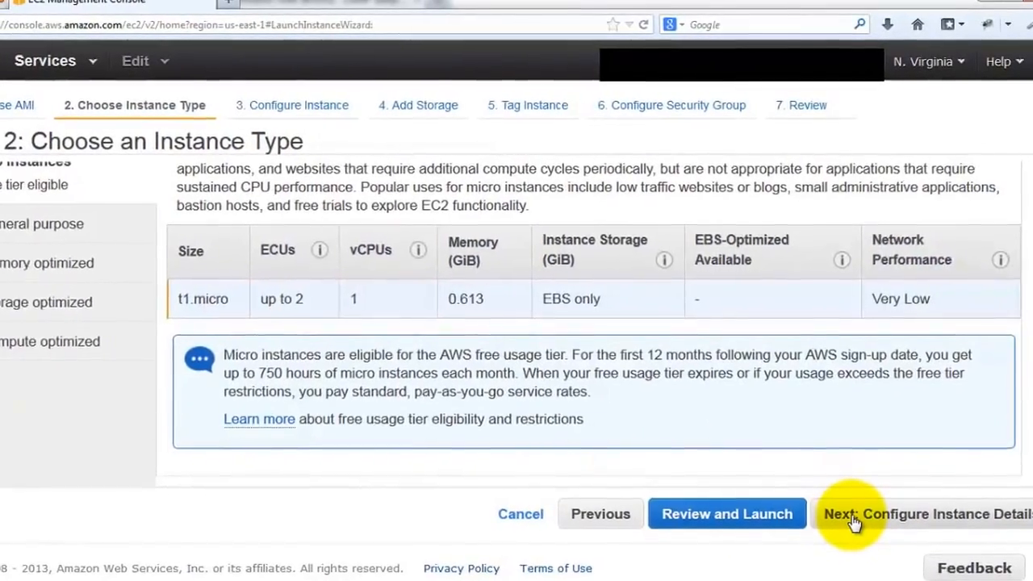
{"action": "left_click", "coordinate": [849, 505]}
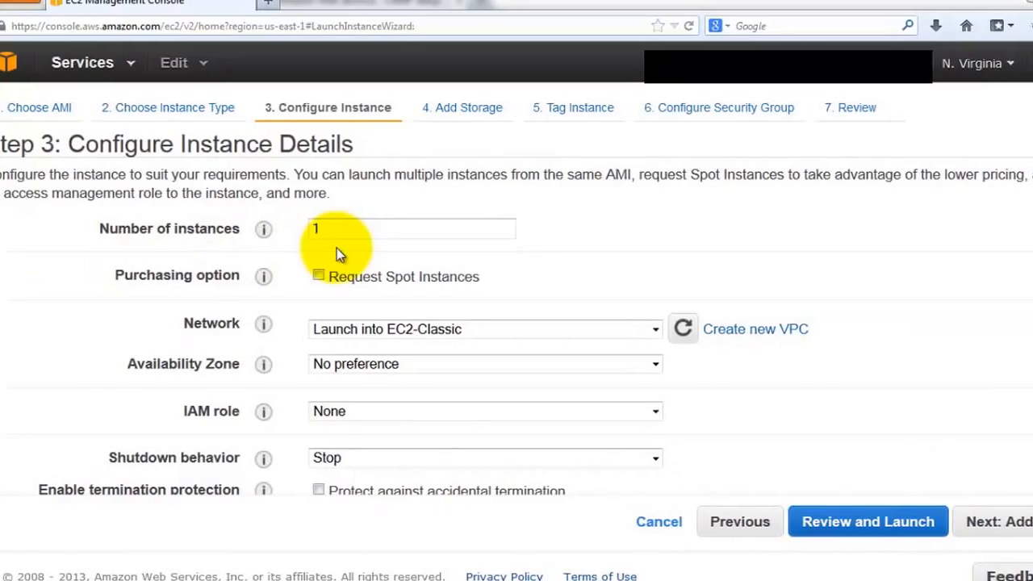
Accept the default instance details and the 8 GB Standard root volume, and proceed to tagging the instance
{"action": "left_click", "coordinate": [353, 411]}
{"action": "left_click", "coordinate": [352, 410]}
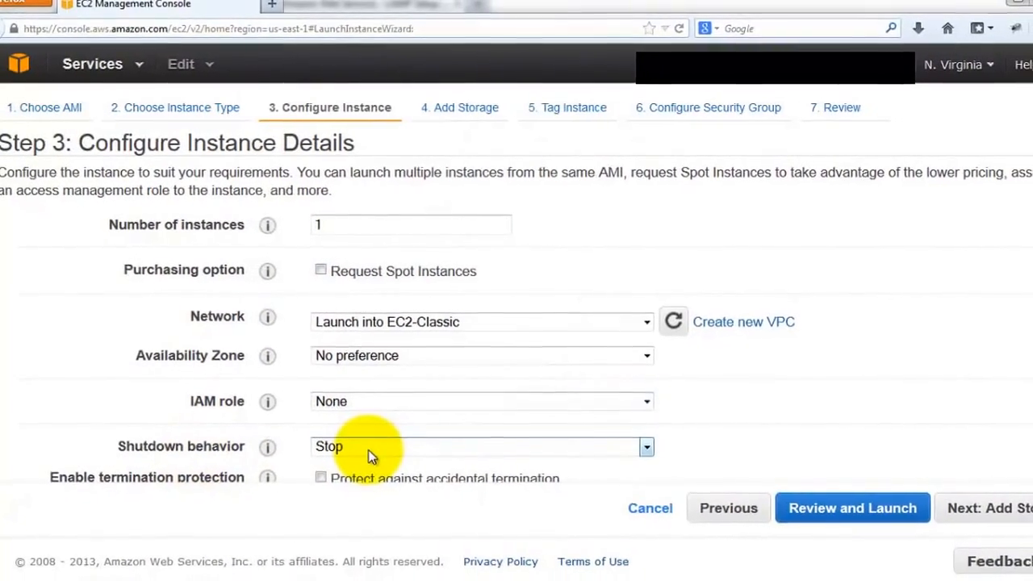
{"action": "scroll", "coordinate": [771, 339], "scroll_direction": "down", "scroll_amount": 5}
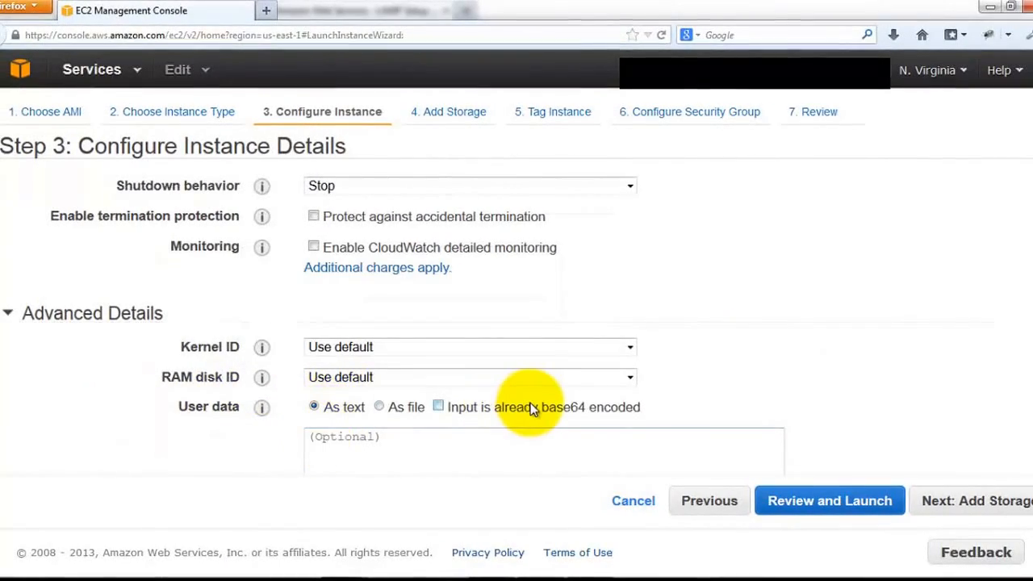
{"action": "scroll", "coordinate": [531, 409], "scroll_direction": "down", "scroll_amount": 1}
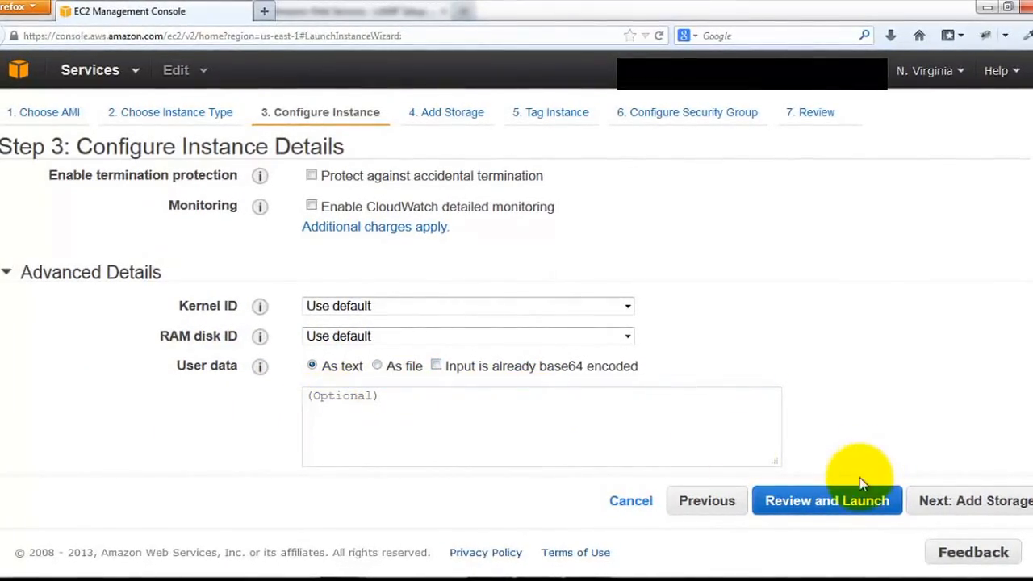
{"action": "left_click", "coordinate": [1006, 501]}
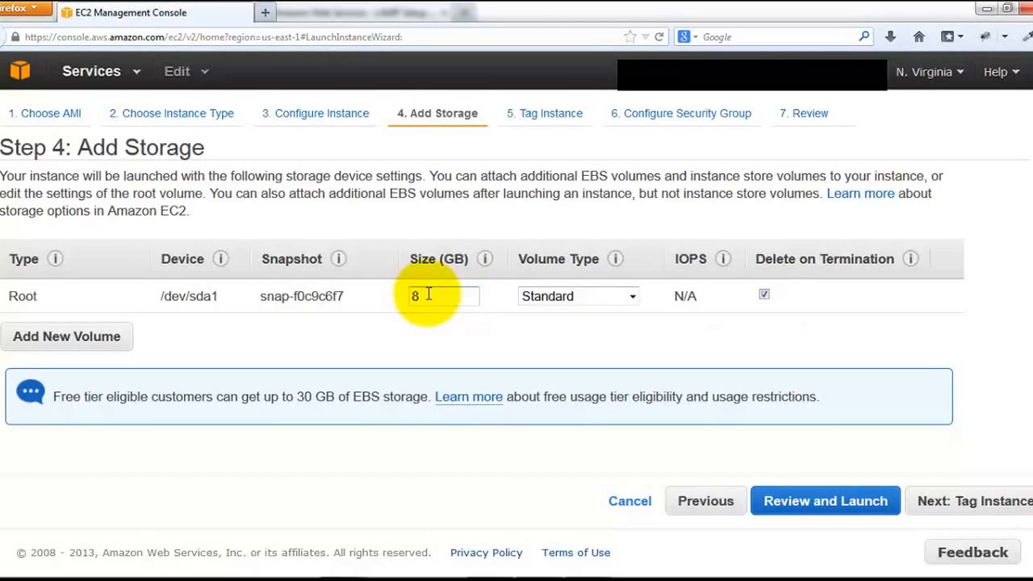
{"action": "left_click", "coordinate": [934, 503]}
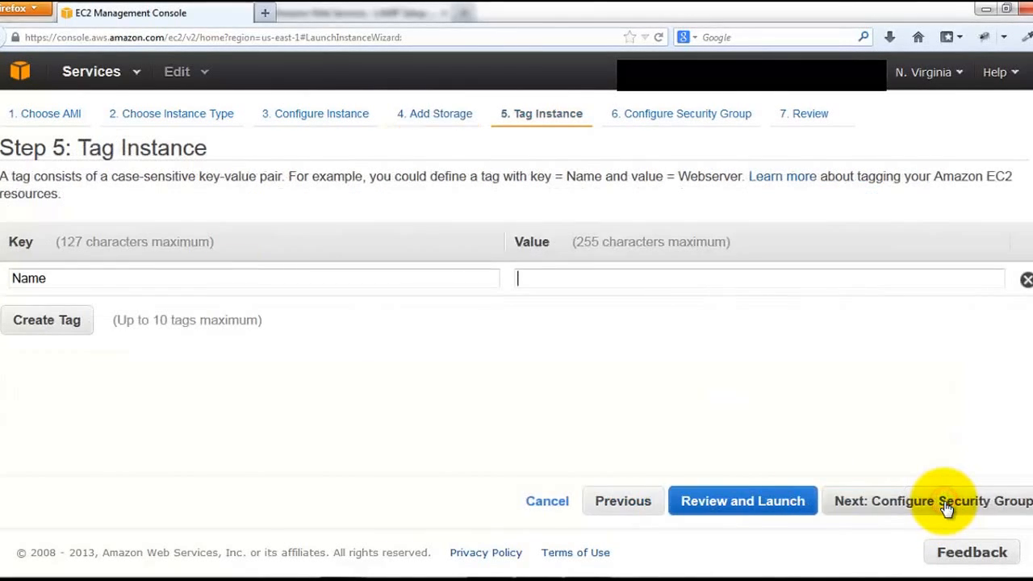
Tag the instance with the key Name and the value WebServer, and proceed to the security group configuration
{"action": "left_click", "coordinate": [231, 279]}
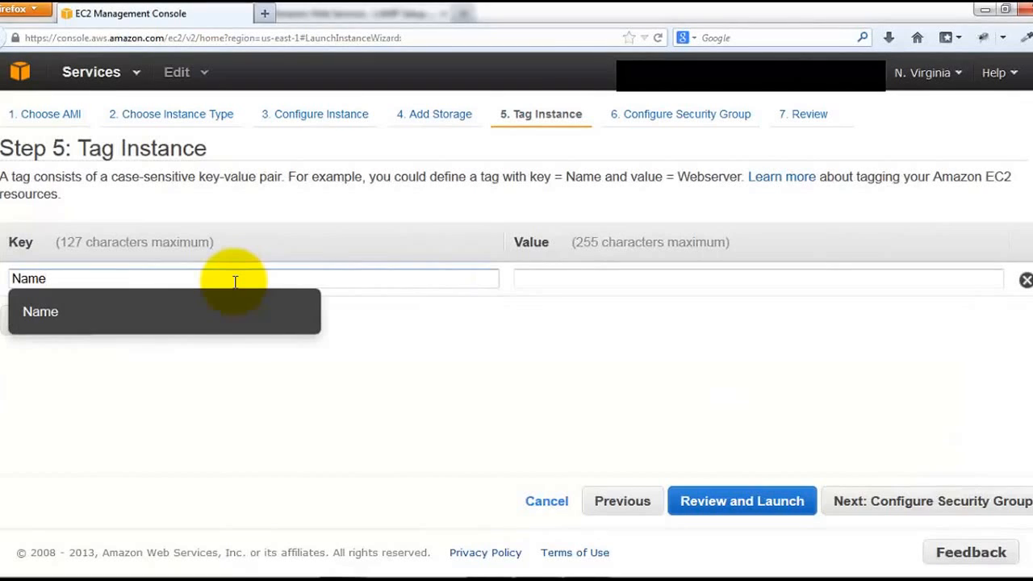
{"action": "double_click", "coordinate": [235, 281]}
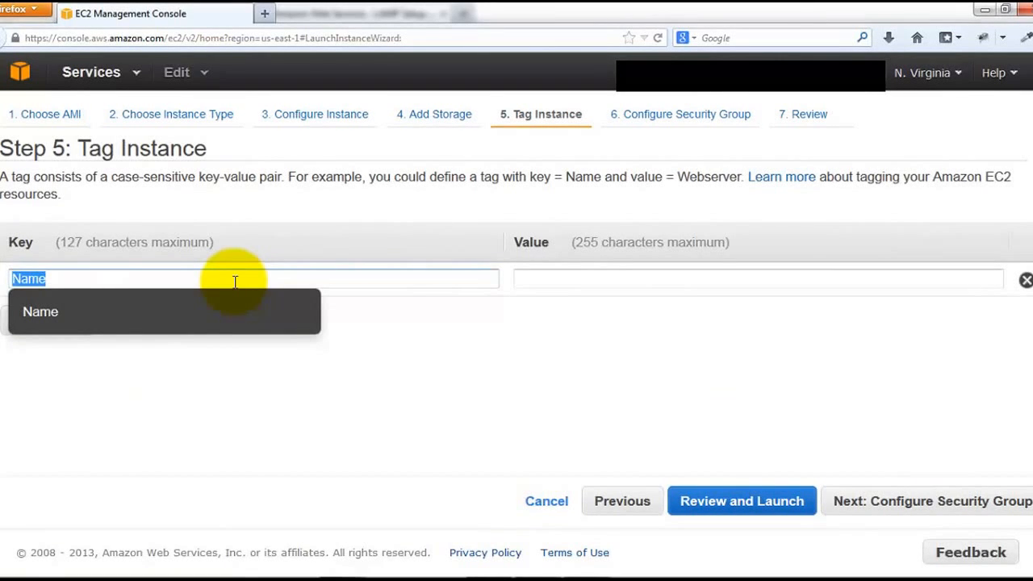
{"action": "left_click", "coordinate": [76, 279]}
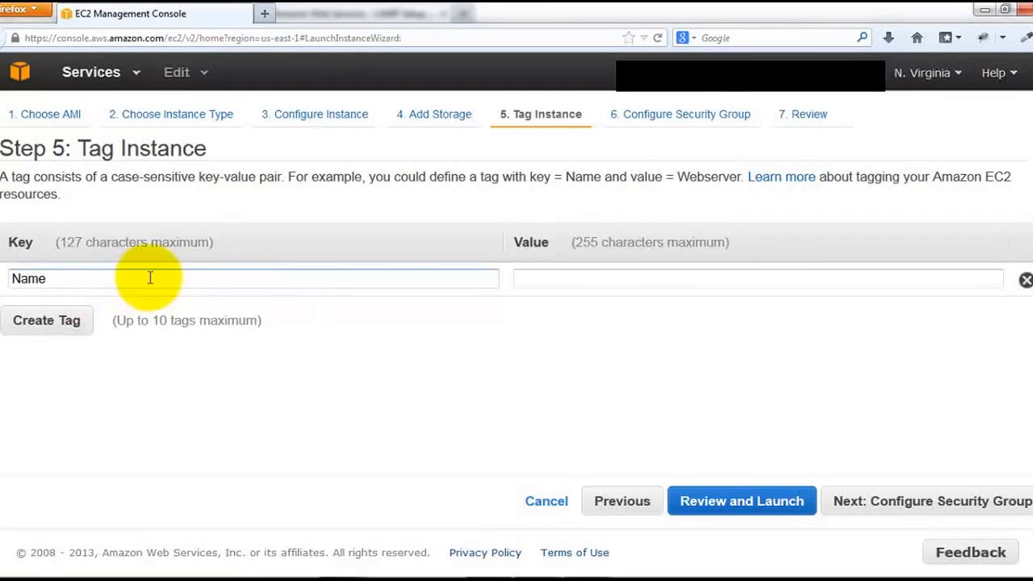
{"action": "left_click", "coordinate": [612, 276]}
{"action": "left_click", "coordinate": [612, 276]}
{"action": "type", "text": "WebServer"}
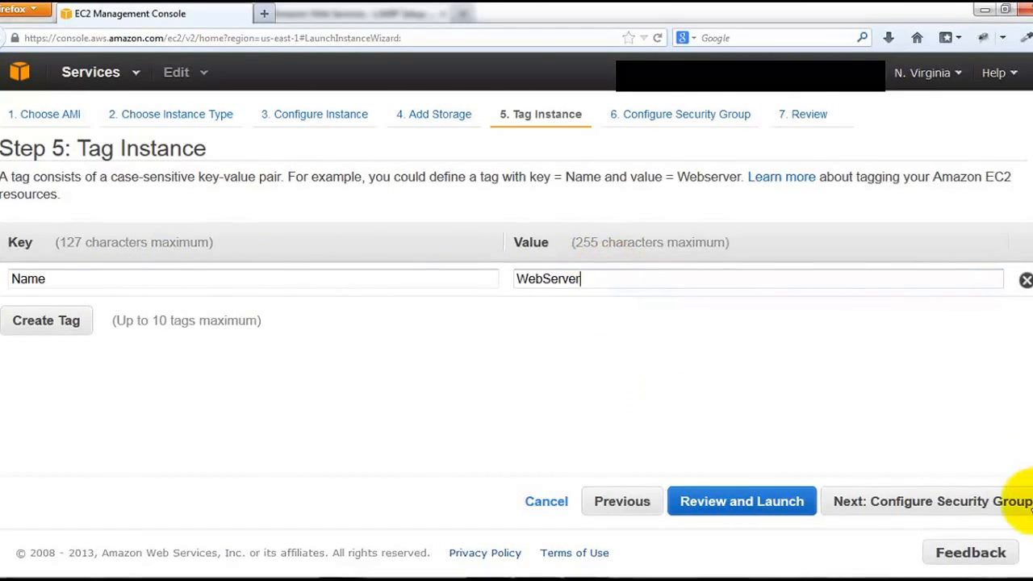
{"action": "left_click", "coordinate": [940, 513]}
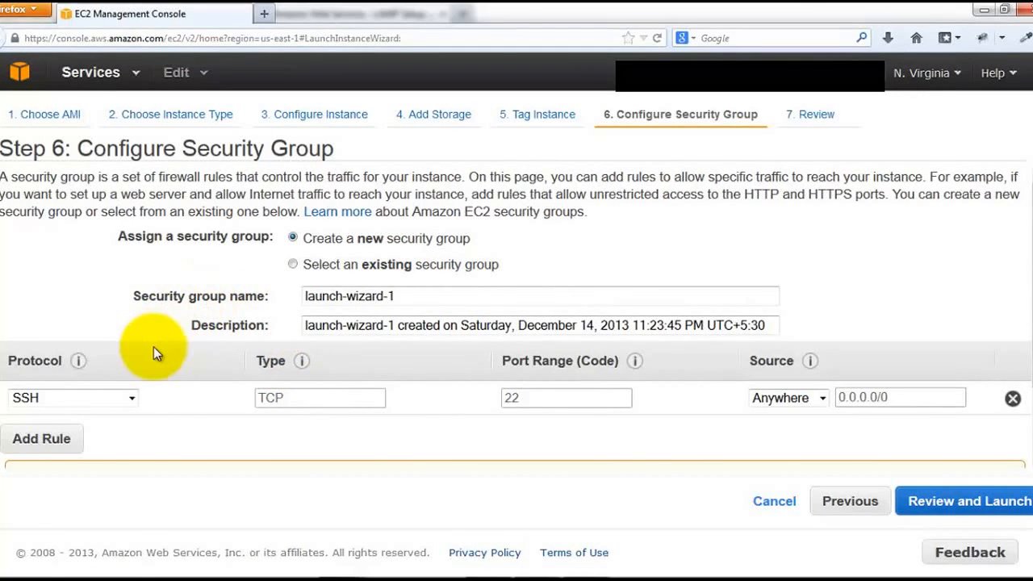
Add an HTTP rule on port 80, open to any source, to the new security group
{"action": "scroll", "coordinate": [153, 347], "scroll_direction": "down", "scroll_amount": 2}
{"action": "left_click", "coordinate": [76, 318]}
{"action": "left_click", "coordinate": [65, 423]}
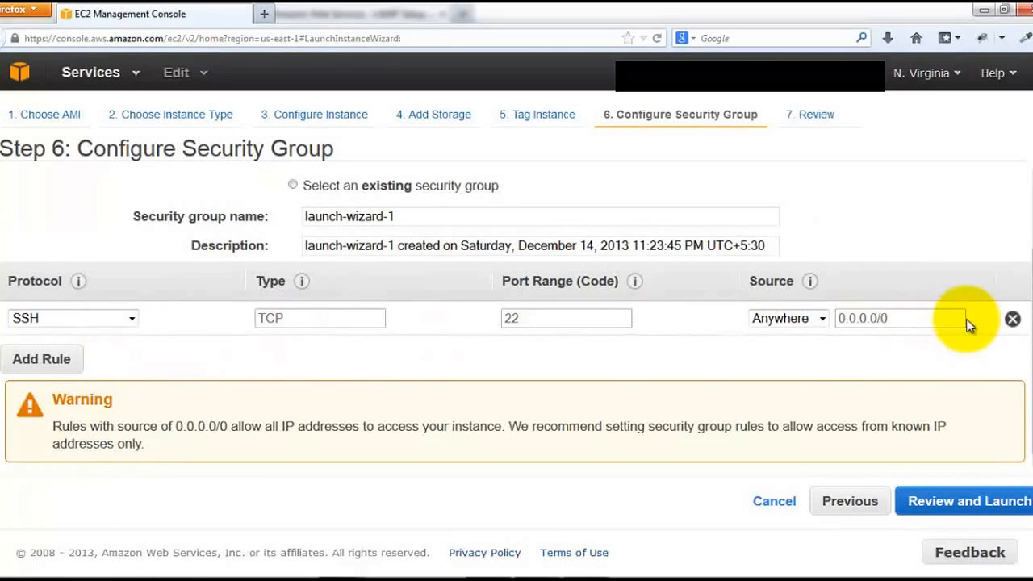
{"action": "left_click", "coordinate": [52, 361]}
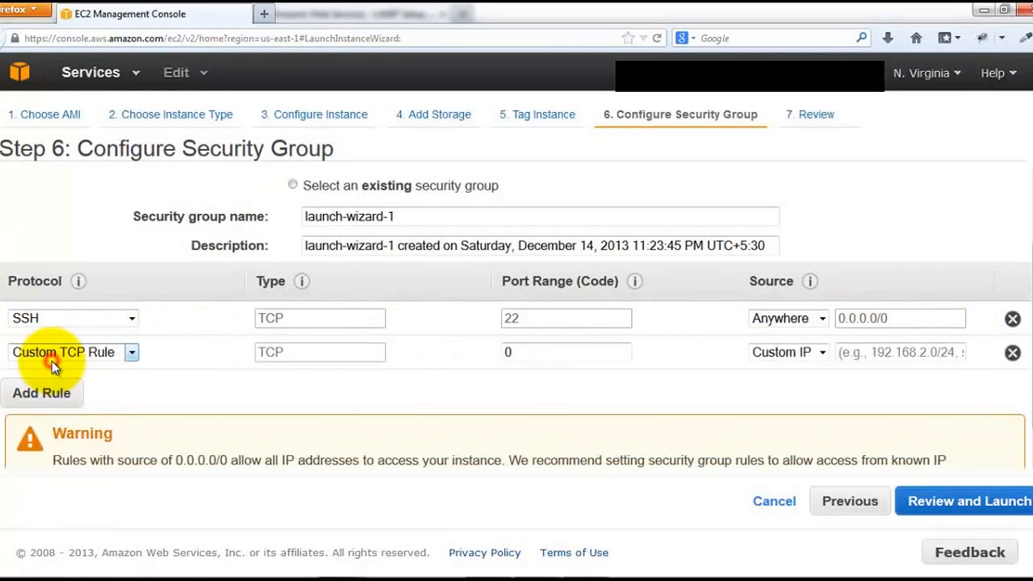
{"action": "left_click", "coordinate": [96, 359]}
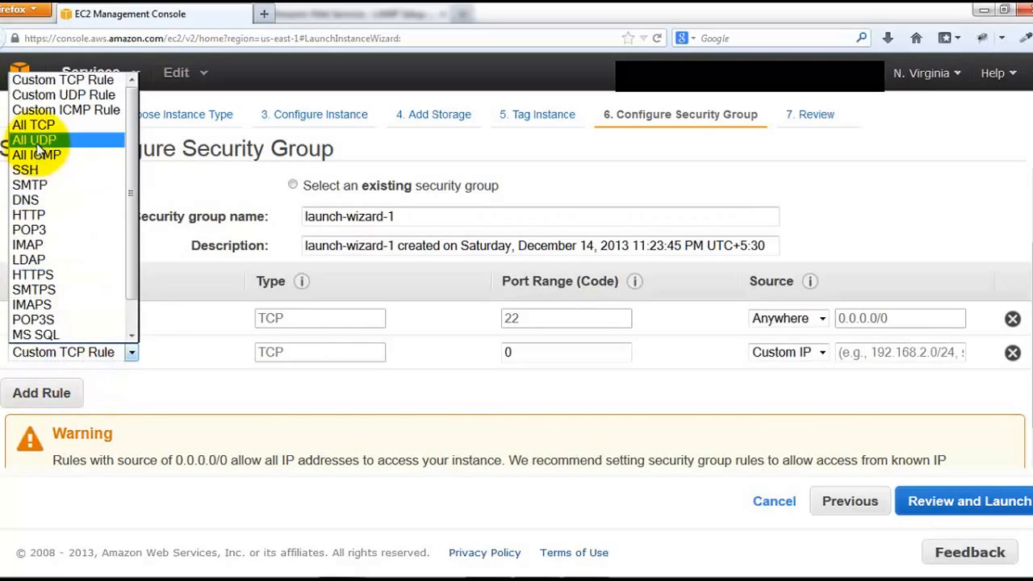
{"action": "left_click", "coordinate": [32, 214]}
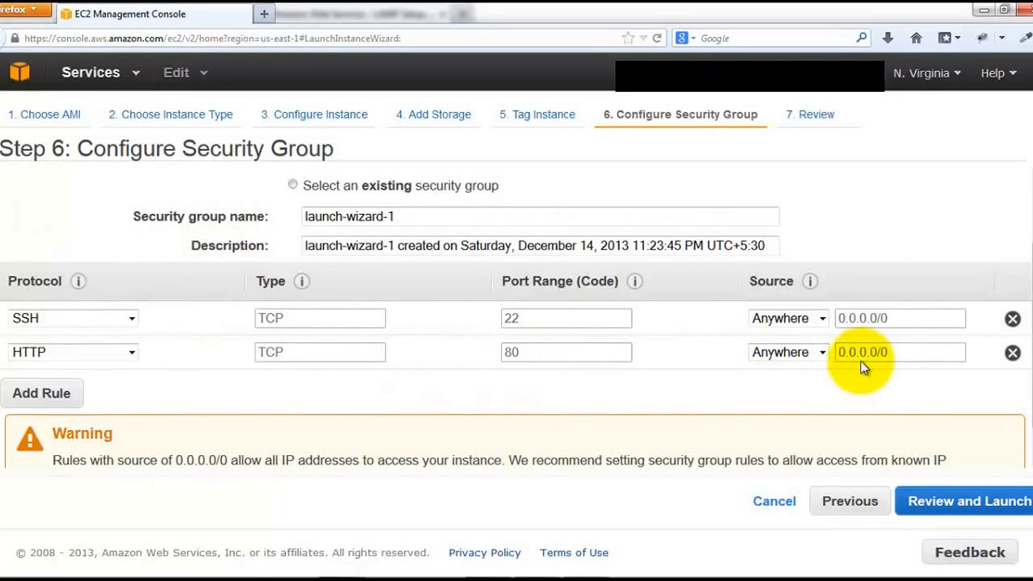
Add an HTTPS rule on port 443, open to any source, to the new security group
{"action": "left_click", "coordinate": [63, 397]}
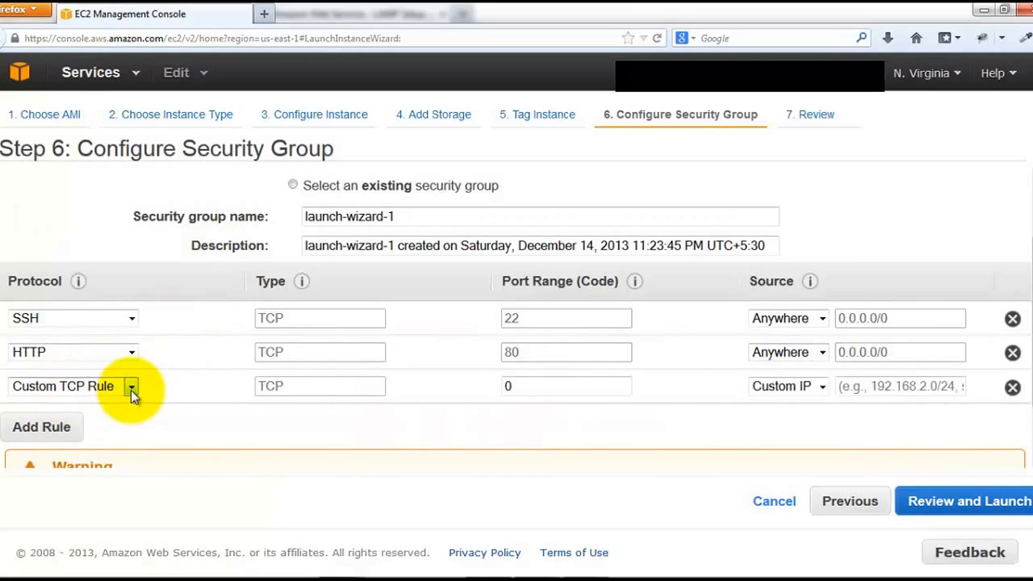
{"action": "left_click", "coordinate": [131, 389]}
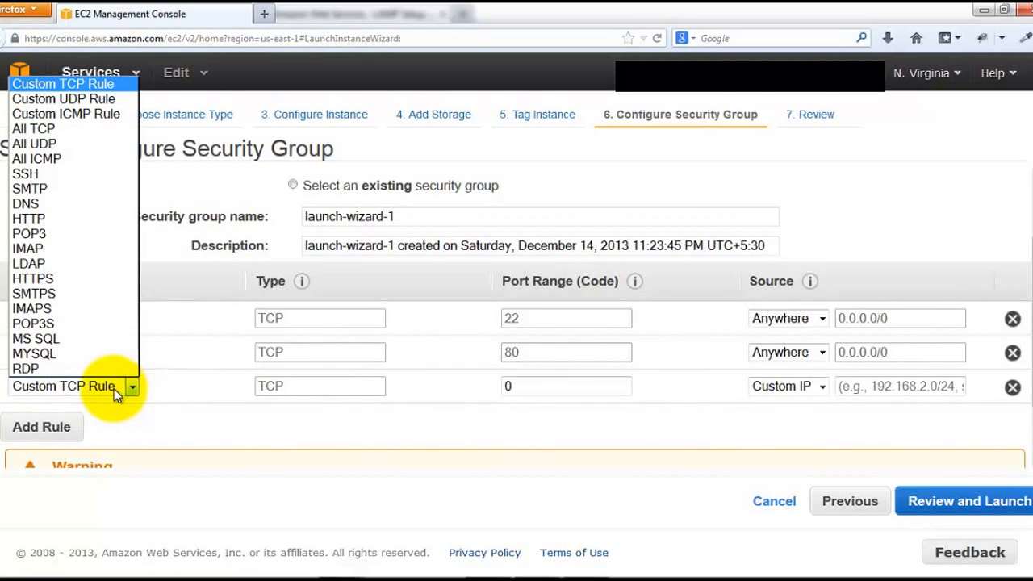
{"action": "left_click", "coordinate": [33, 279]}
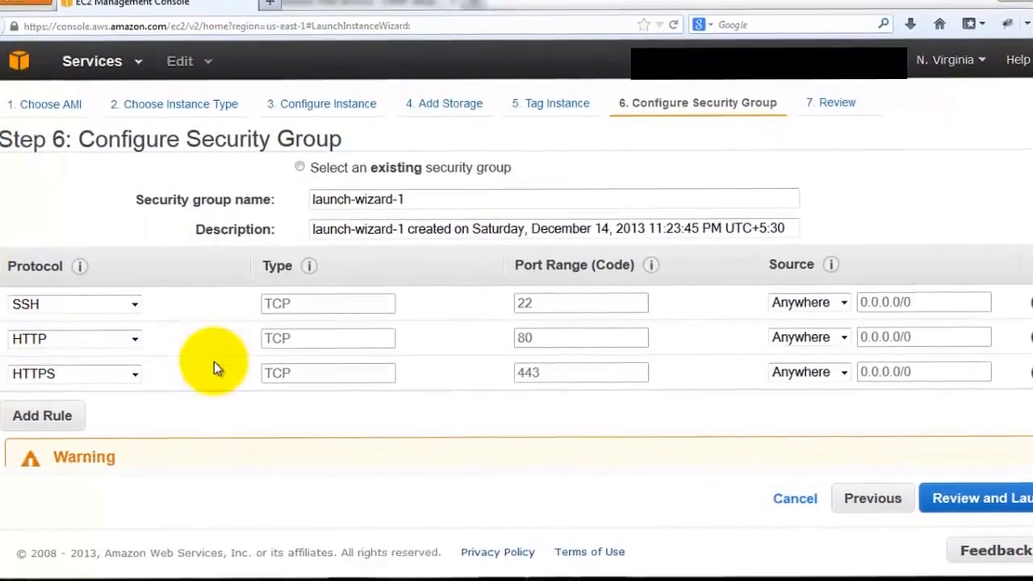
Review the instance launch summary, checking the AMI, instance type and security group rules
{"action": "scroll", "coordinate": [214, 361], "scroll_direction": "down", "scroll_amount": 2}
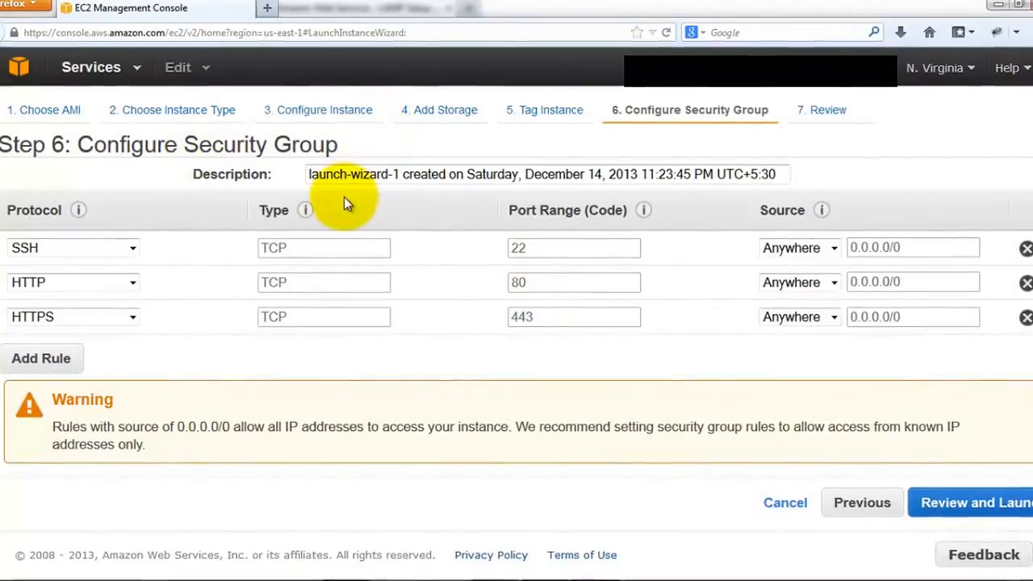
{"action": "left_click", "coordinate": [1005, 513]}
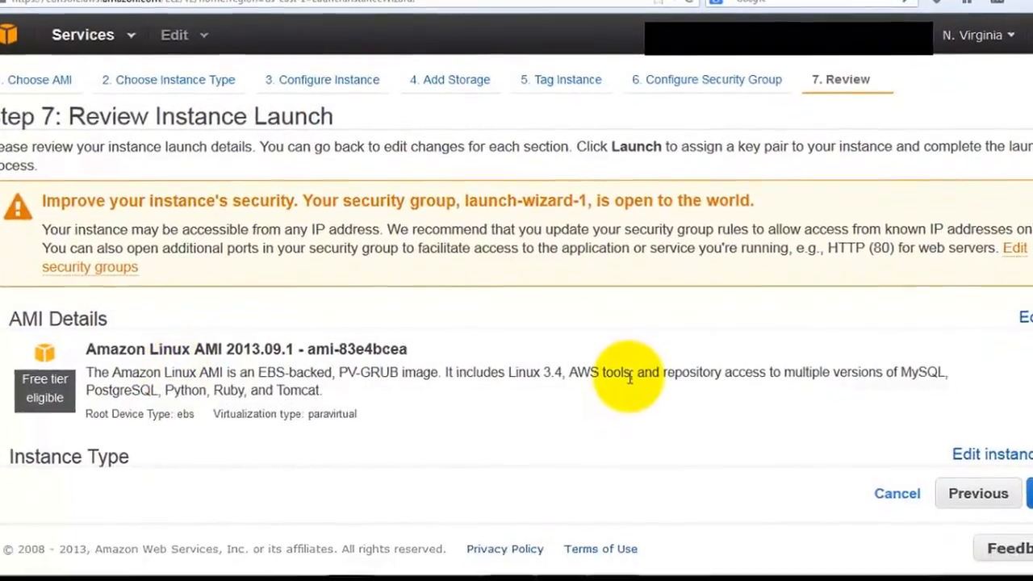
{"action": "scroll", "coordinate": [629, 378], "scroll_direction": "down", "scroll_amount": 4}
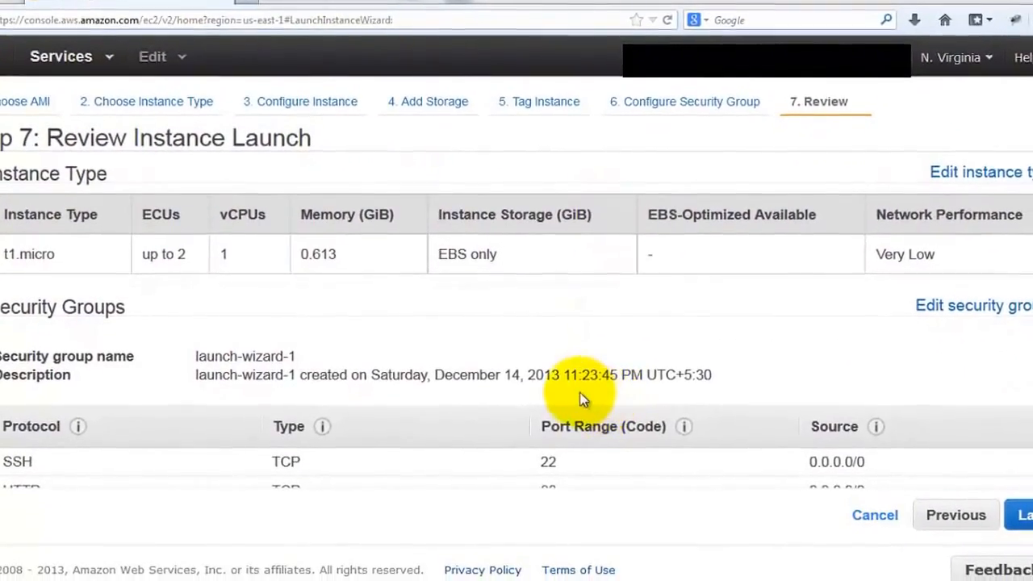
{"action": "scroll", "coordinate": [585, 408], "scroll_direction": "down", "scroll_amount": 1}
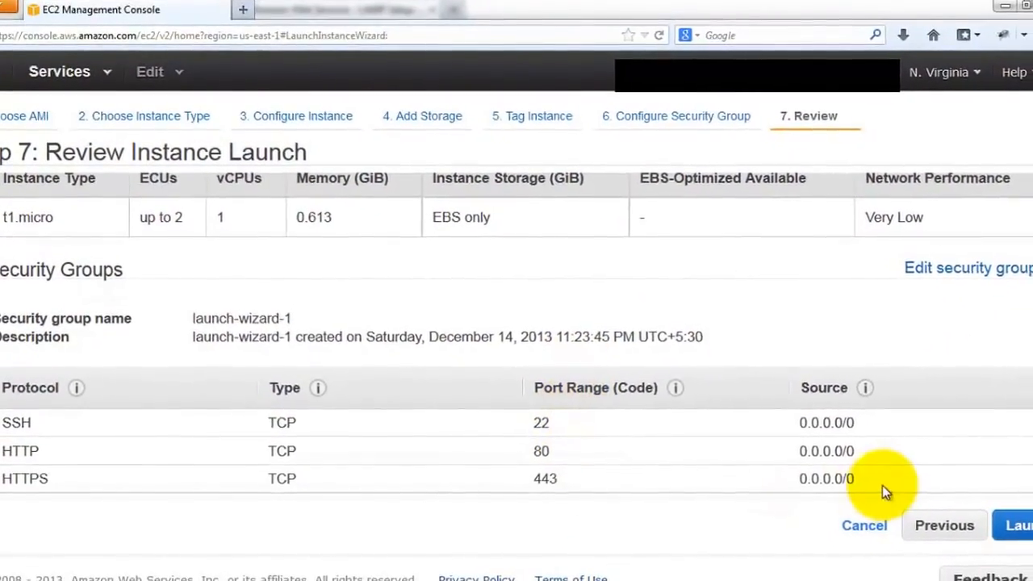
Return to the security group configuration and rename the group as WebServer Security Group
{"action": "left_click", "coordinate": [935, 527]}
{"action": "left_click_drag", "start_coordinate": [461, 301], "coordinate": [130, 313]}
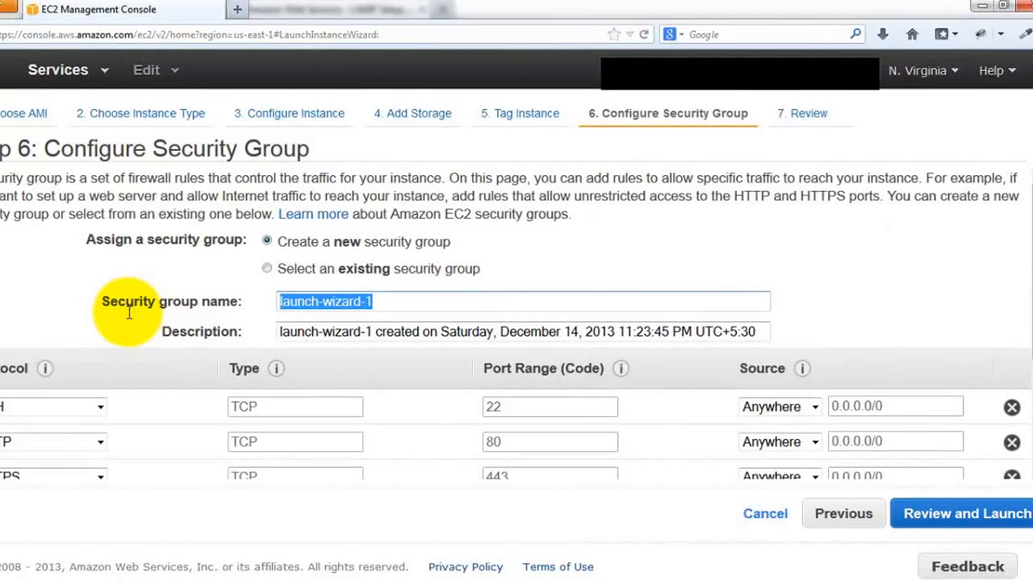
{"action": "type", "text": "WebServer"}
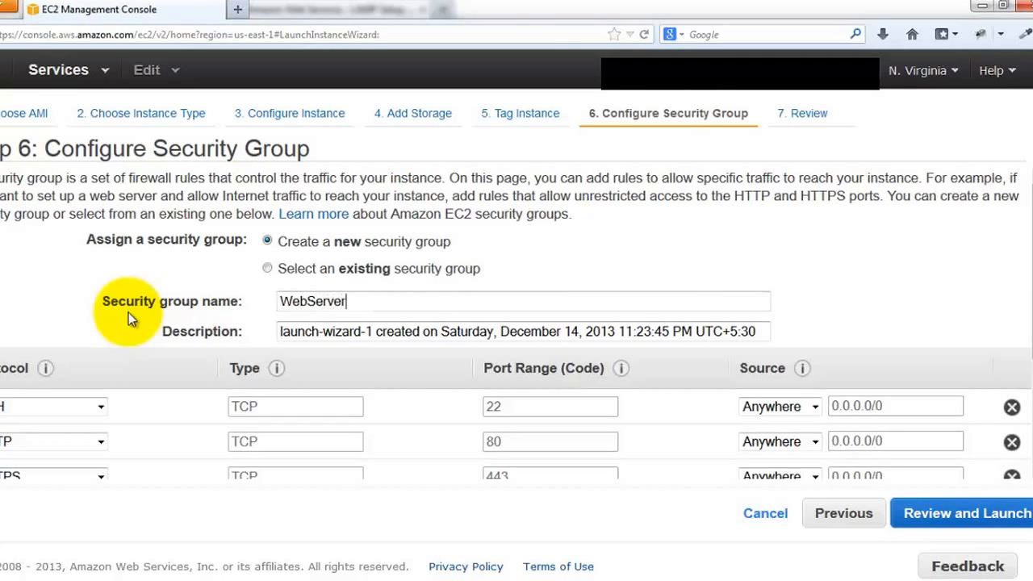
{"action": "type", "text": " Security Group"}
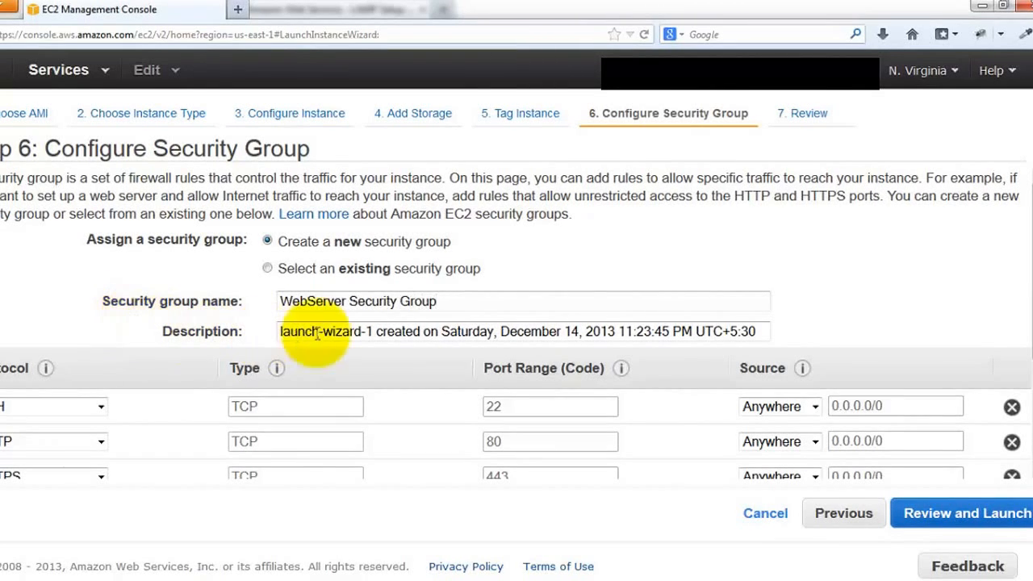
Replace the security group description with "Linux EC2 Security Group - SSH,HTTP,HTTPS"
{"action": "left_click", "coordinate": [442, 334]}
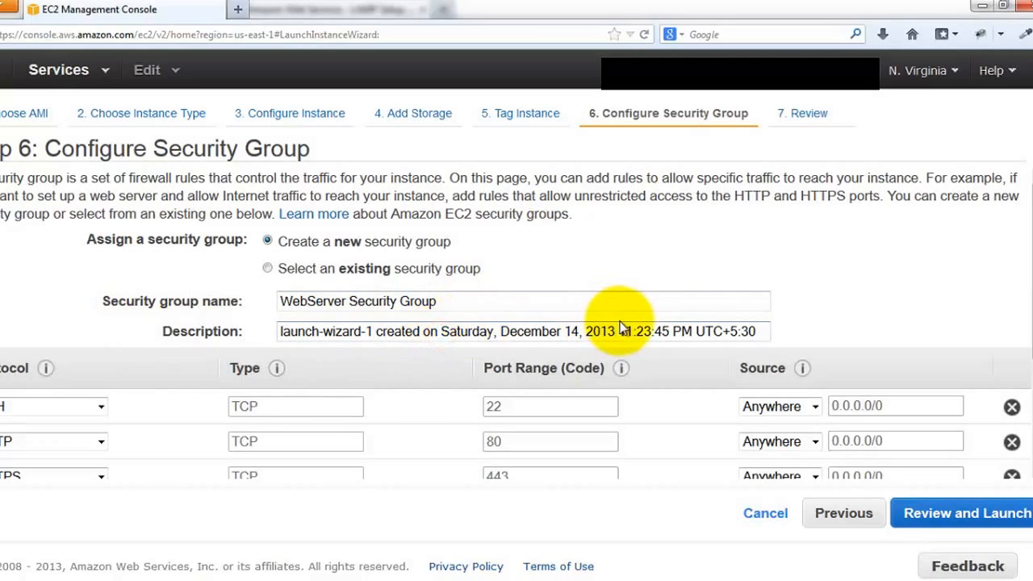
{"action": "key", "text": "ctrl+a"}
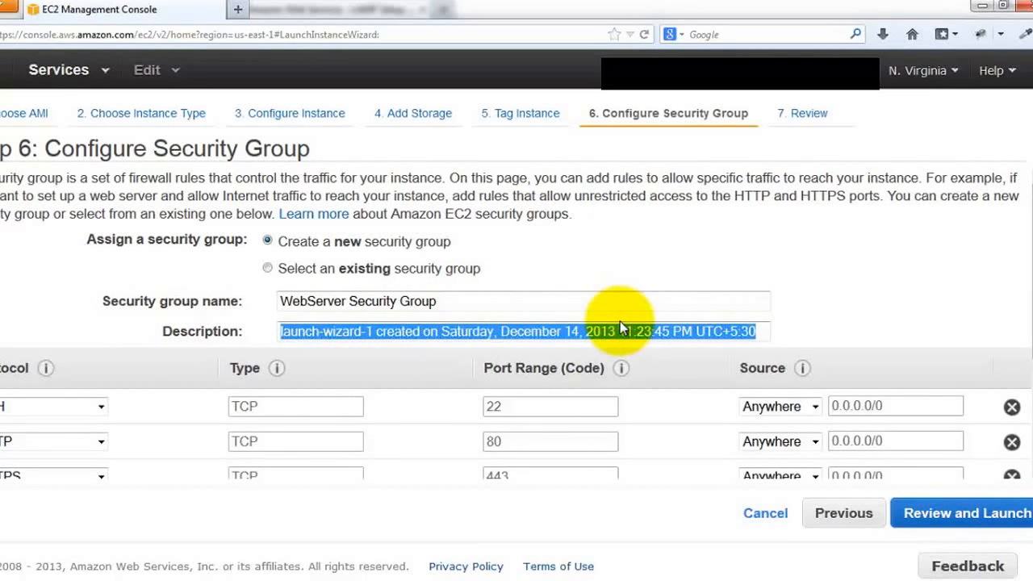
{"action": "type", "text": "Linux EC2"}
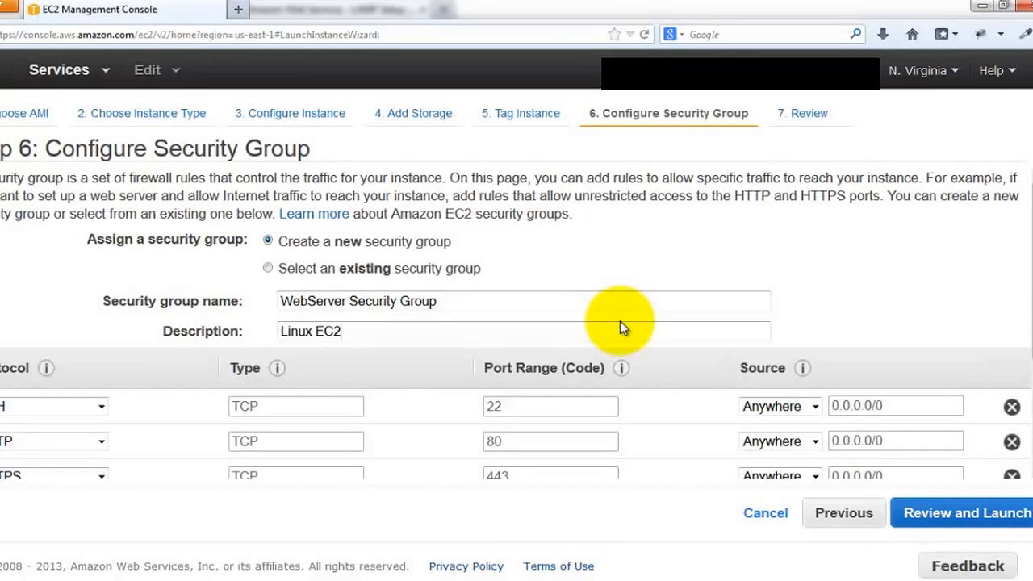
{"action": "type", "text": " Security Group -"}
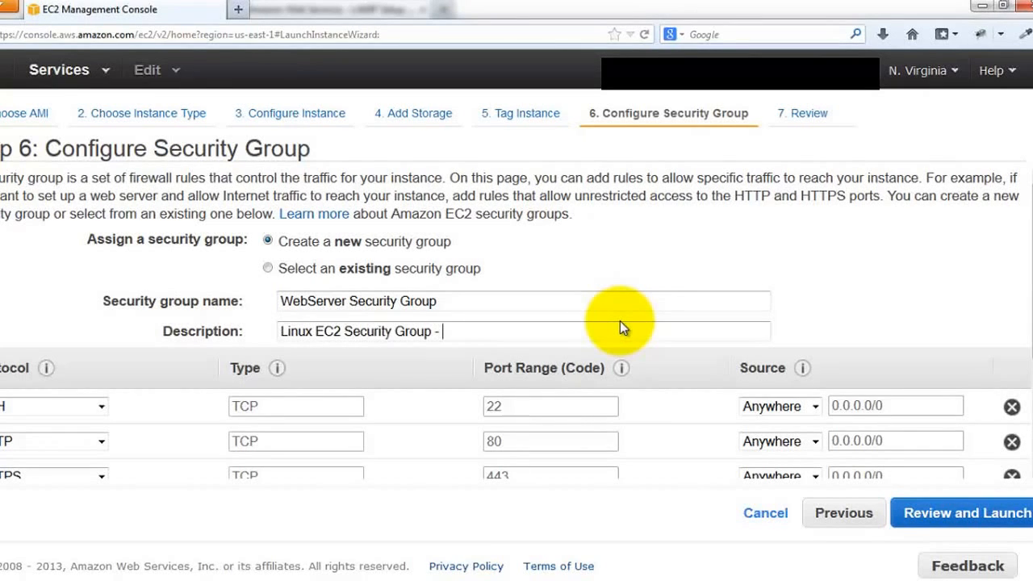
{"action": "type", "text": " SSH"}
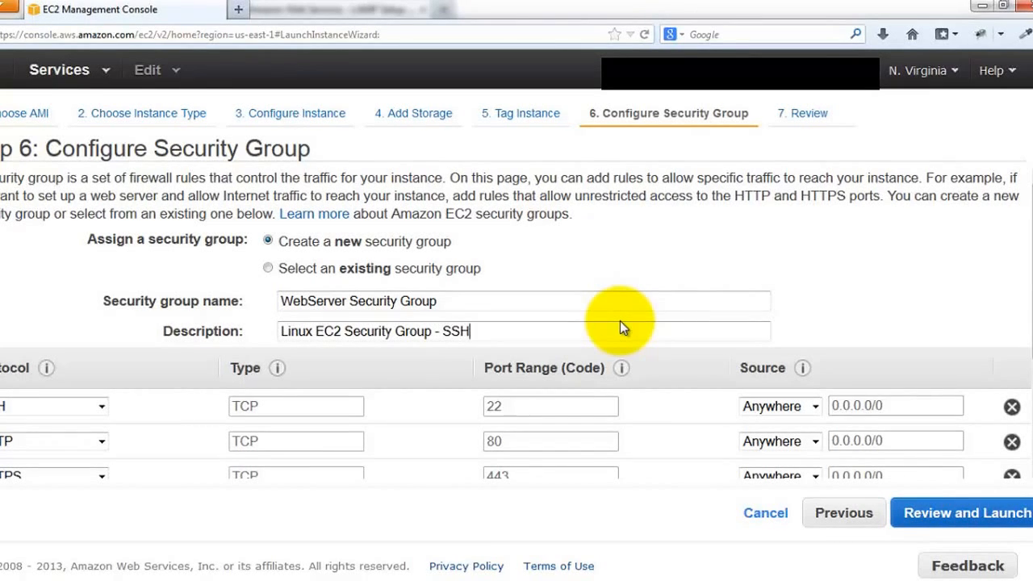
{"action": "type", "text": ",HTTP,HTTP,"}
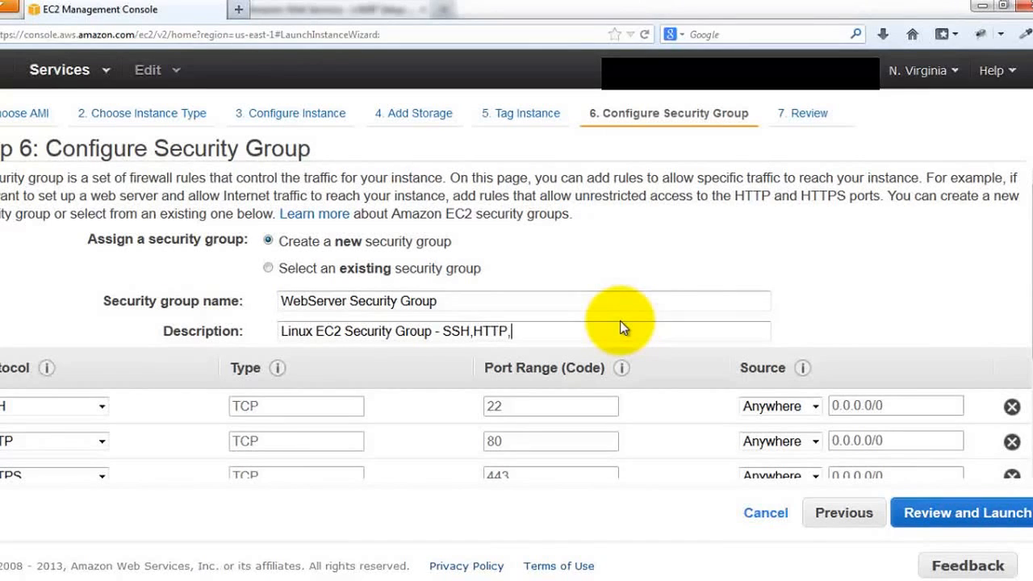
{"action": "type", "text": "S"}
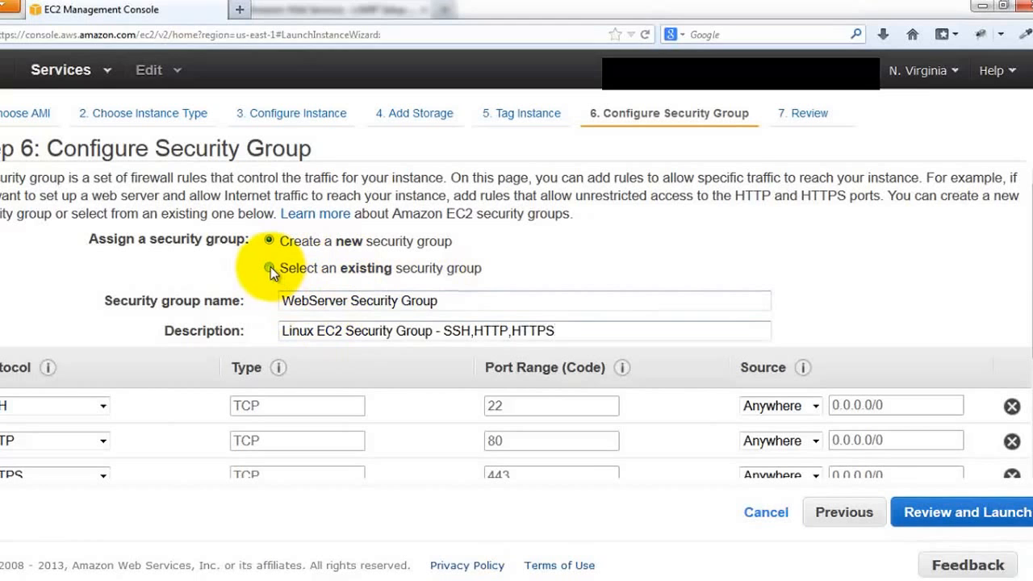
Review the instance launch summary, checking the security group name and rules, the tags and the expanded instance details
{"action": "left_click", "coordinate": [920, 514]}
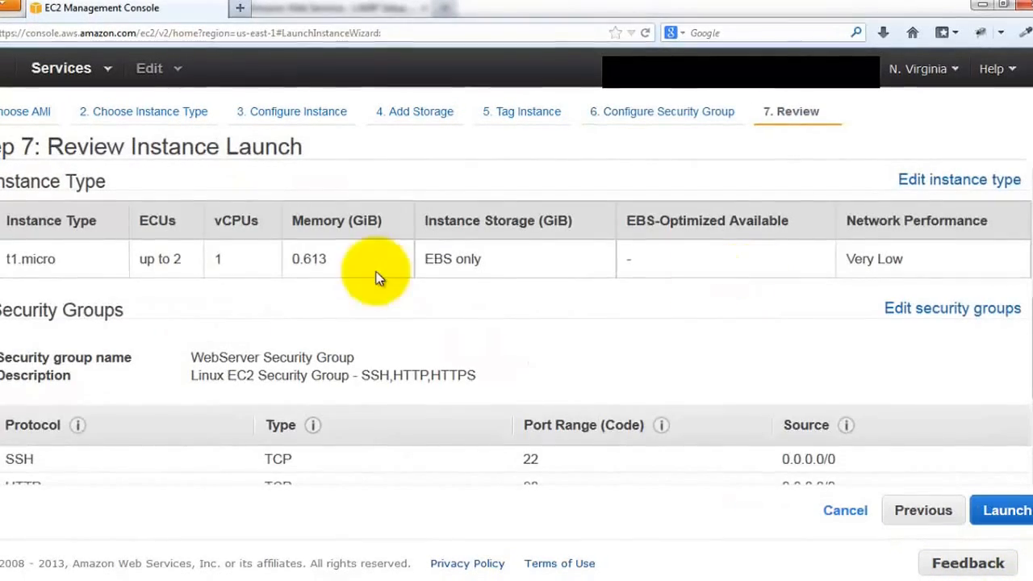
{"action": "scroll", "coordinate": [87, 307], "scroll_direction": "down", "scroll_amount": 2}
{"action": "scroll", "coordinate": [88, 314], "scroll_direction": "down", "scroll_amount": 2}
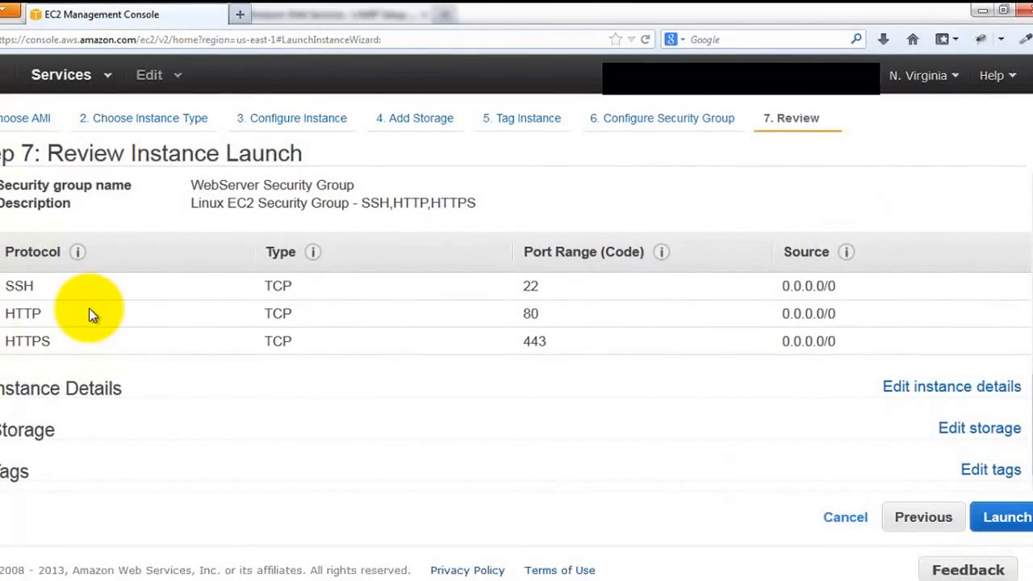
{"action": "scroll", "coordinate": [165, 392], "scroll_direction": "down", "scroll_amount": 2}
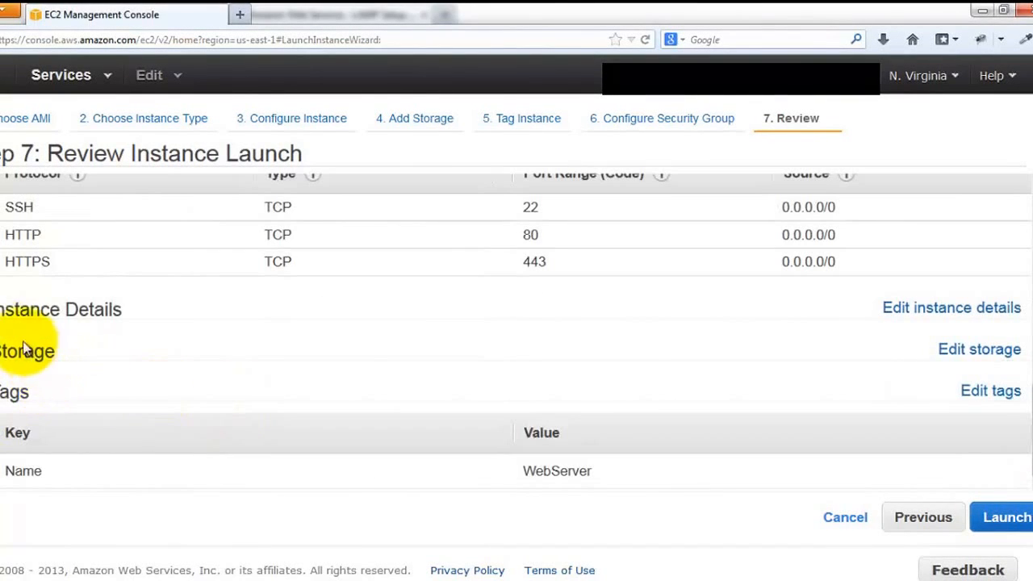
{"action": "left_click", "coordinate": [2, 312]}
{"action": "scroll", "coordinate": [704, 302], "scroll_direction": "up", "scroll_amount": 2}
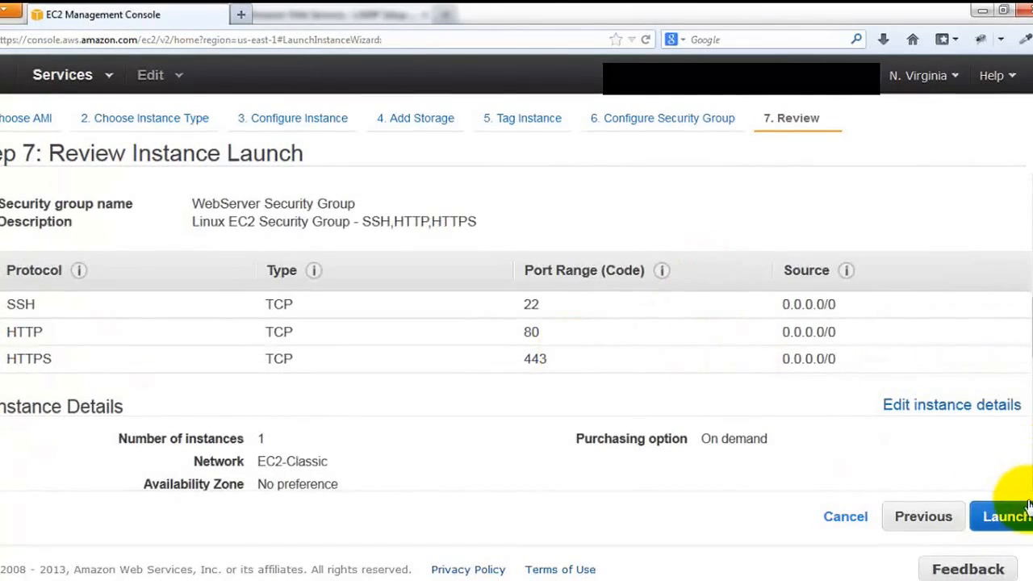
Proceed to launch, create a new key pair named LinuxEC2, and download and save its private key file LinuxEC2.pem
{"action": "left_click", "coordinate": [1005, 518]}
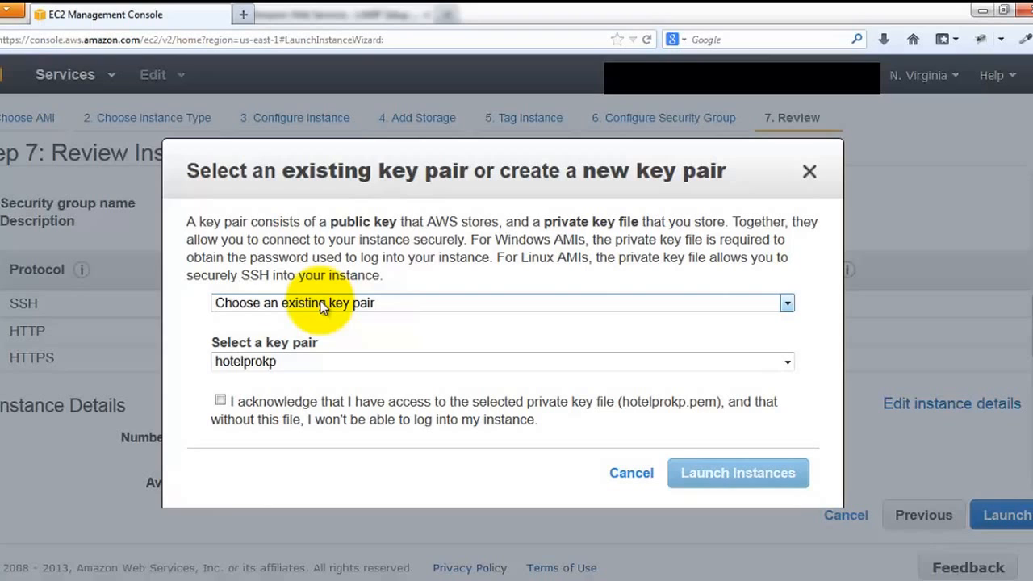
{"action": "left_click", "coordinate": [278, 336]}
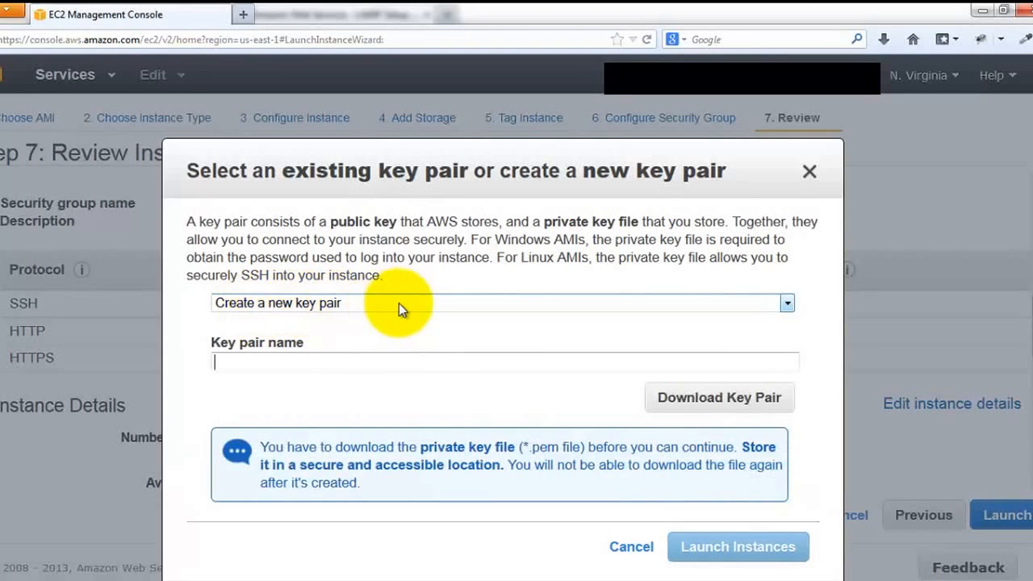
{"action": "left_click", "coordinate": [303, 363]}
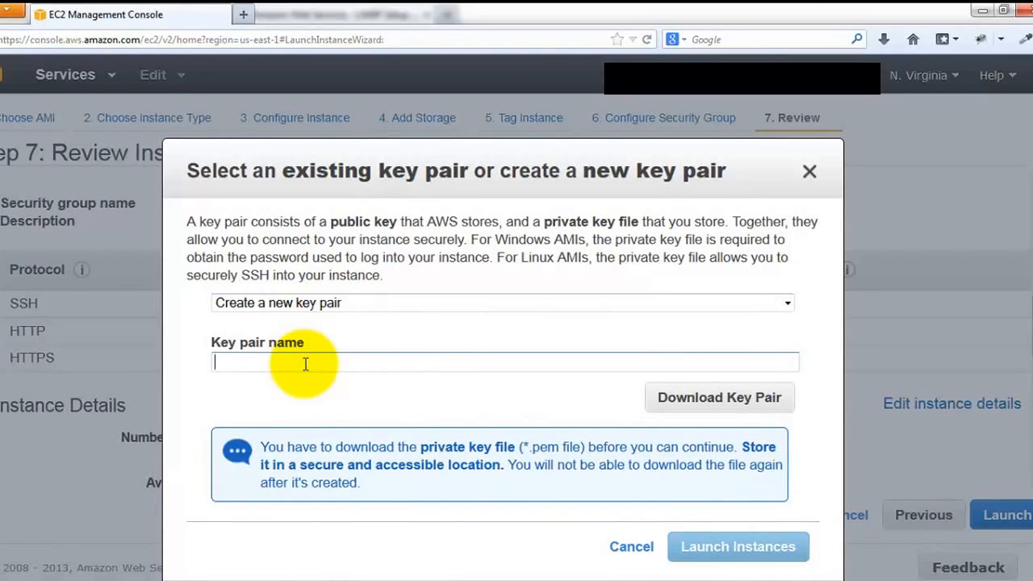
{"action": "type", "text": "LinuxEC"}
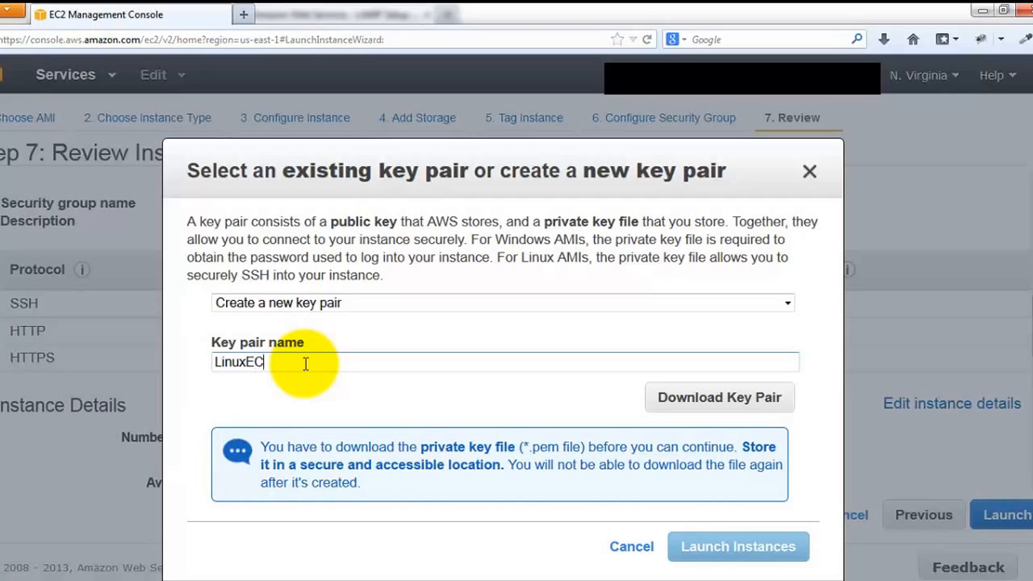
{"action": "type", "text": "2"}
{"action": "left_click", "coordinate": [266, 452]}
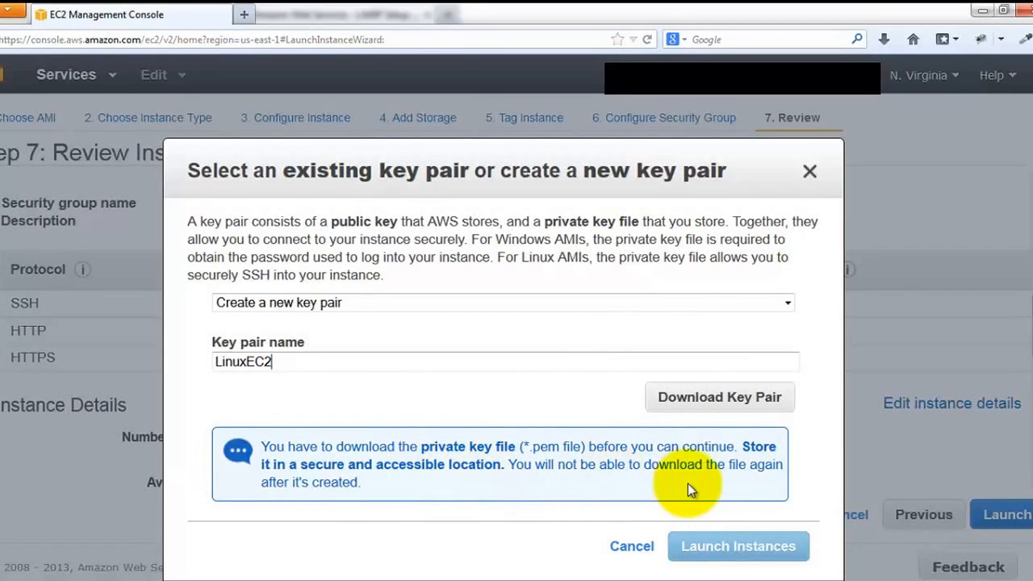
{"action": "left_click", "coordinate": [702, 402]}
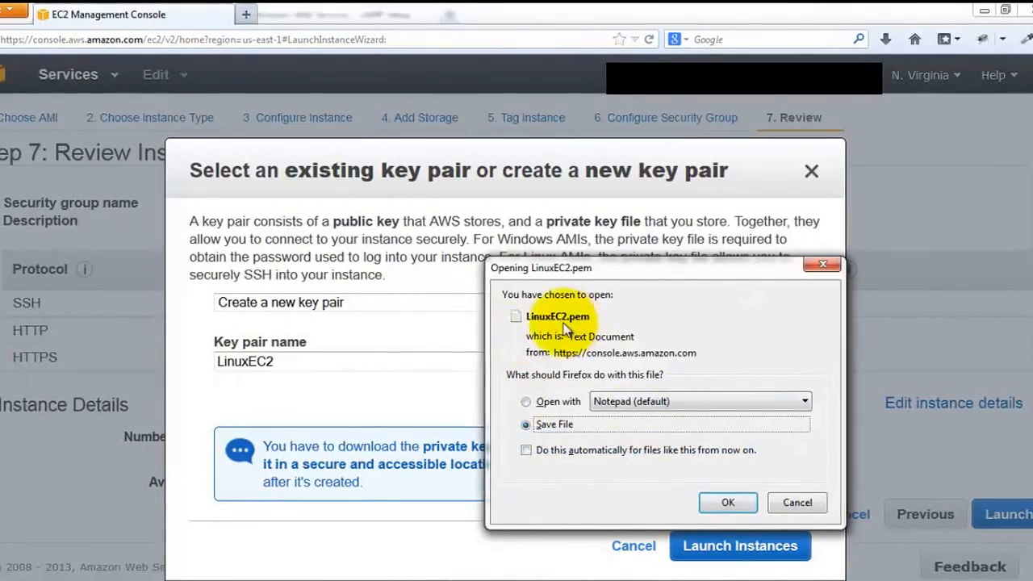
{"action": "left_click", "coordinate": [727, 503]}
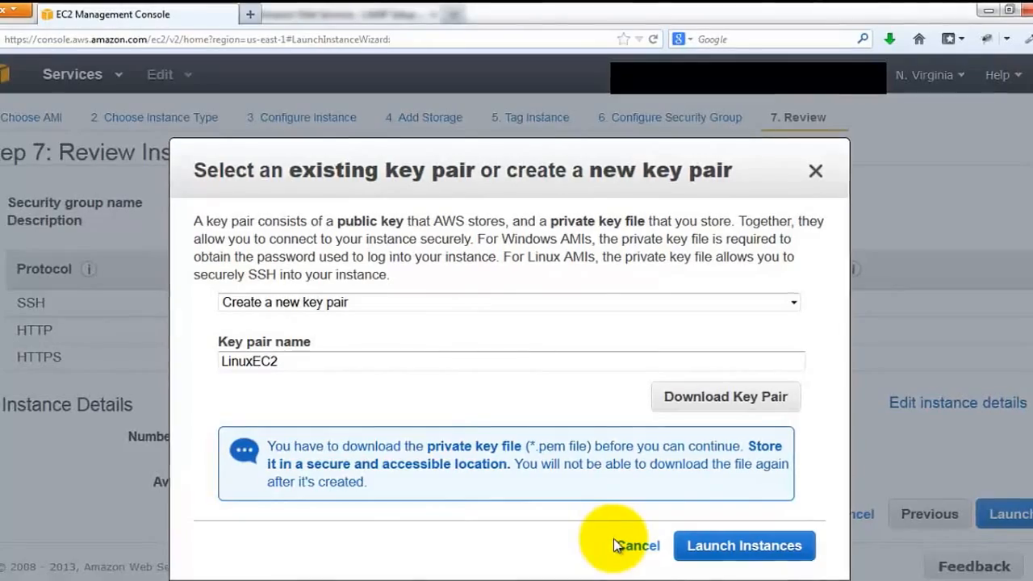
Launch the instance with the new key pair and open the list of instances
{"action": "left_click", "coordinate": [739, 546]}
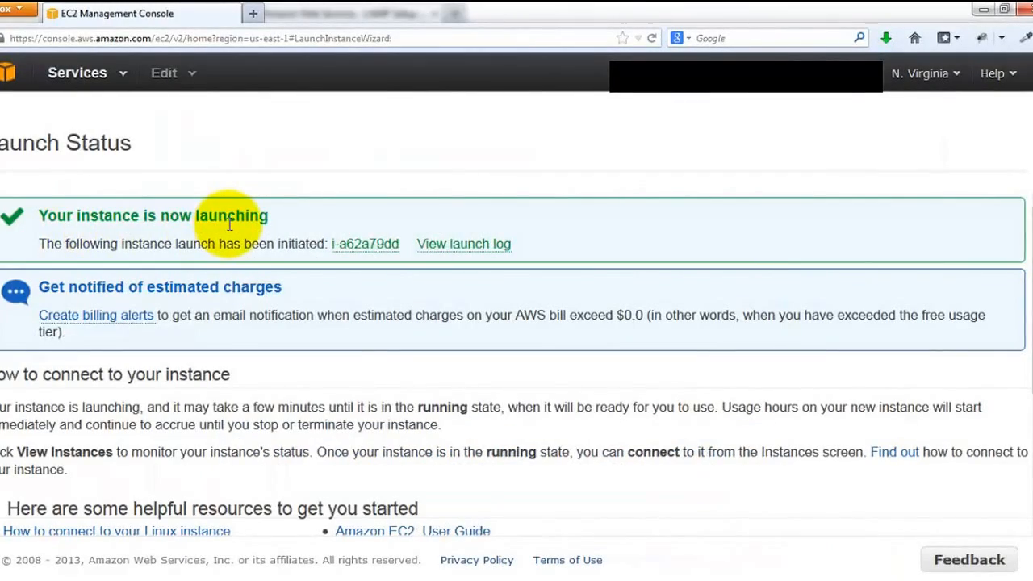
{"action": "scroll", "coordinate": [230, 226], "scroll_direction": "down", "scroll_amount": 3}
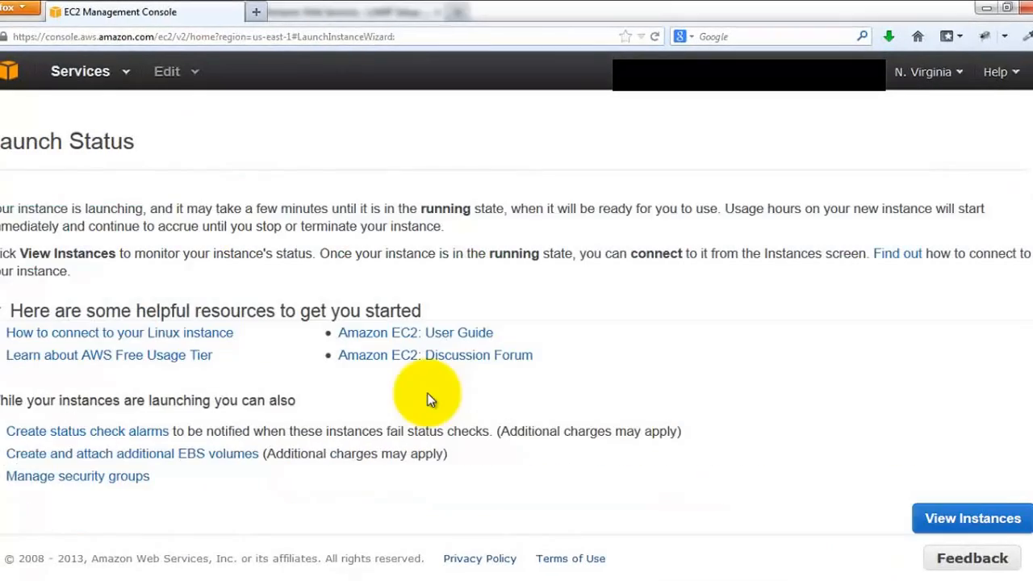
{"action": "left_click", "coordinate": [971, 520]}
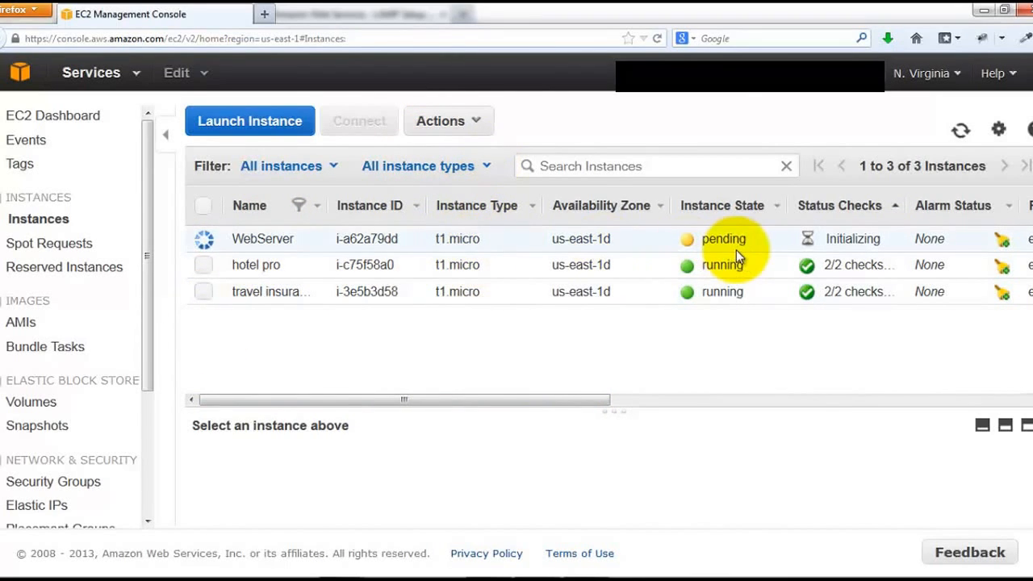
Select the hotel pro instance and look through the management, networking, power and monitoring actions available for it
{"action": "left_click", "coordinate": [474, 123]}
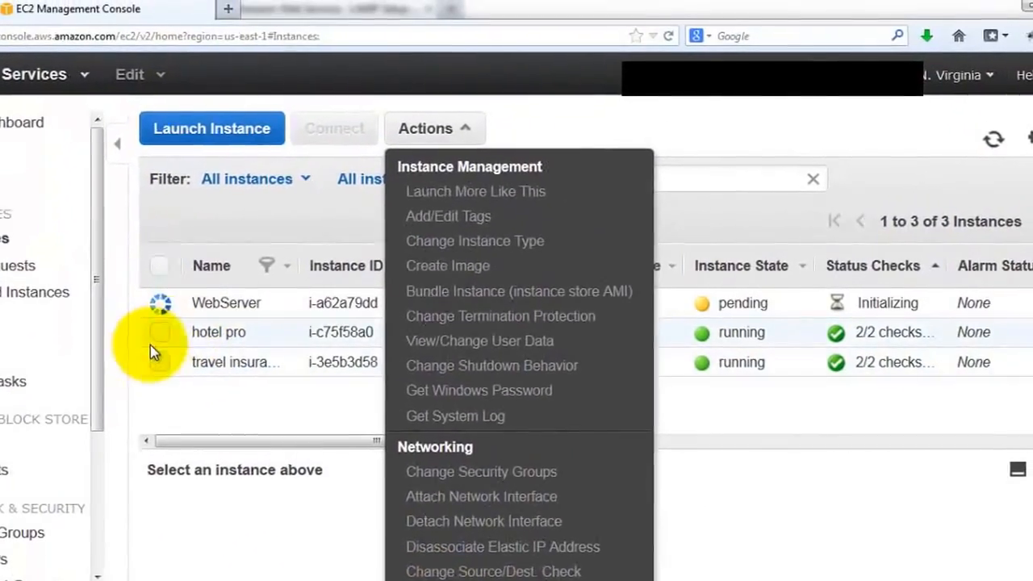
{"action": "left_click", "coordinate": [186, 129]}
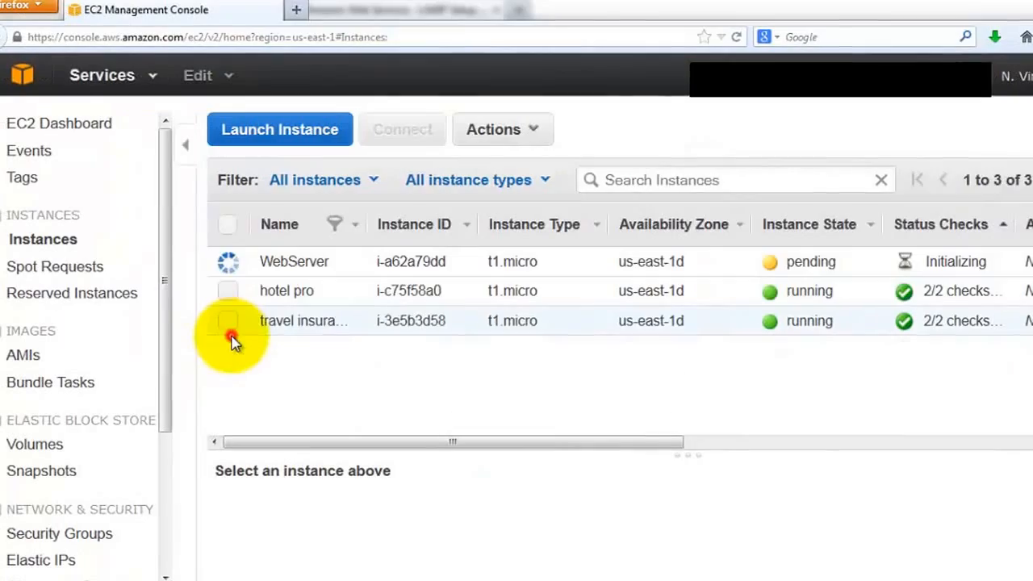
{"action": "left_click", "coordinate": [229, 291]}
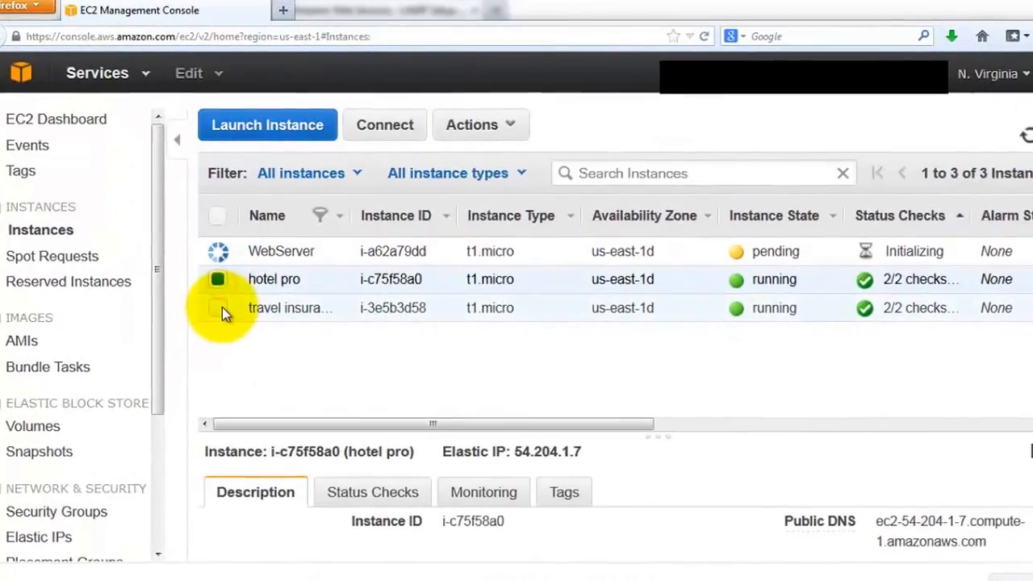
{"action": "left_click", "coordinate": [510, 125]}
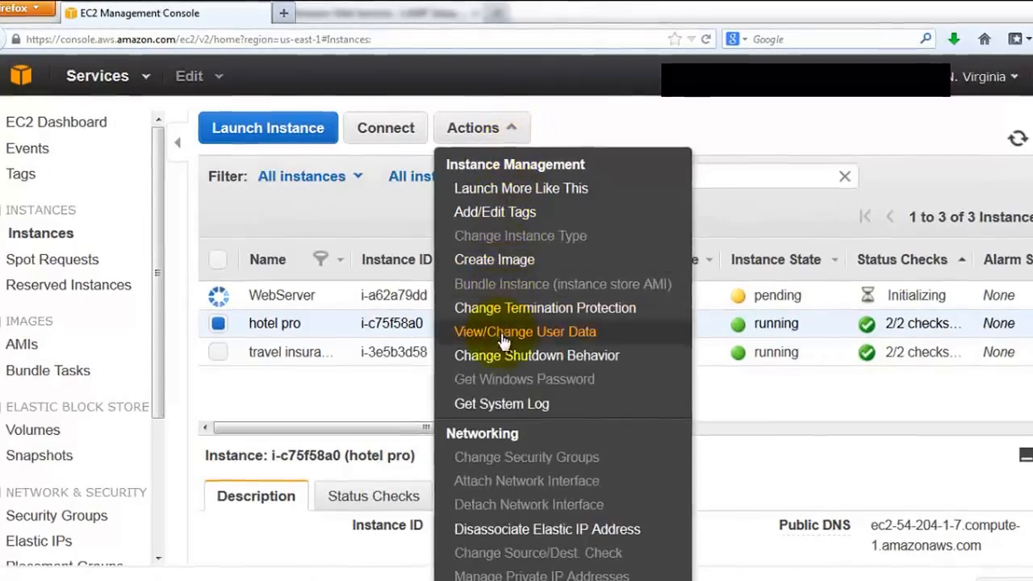
{"action": "scroll", "coordinate": [504, 524], "scroll_direction": "down", "scroll_amount": 3}
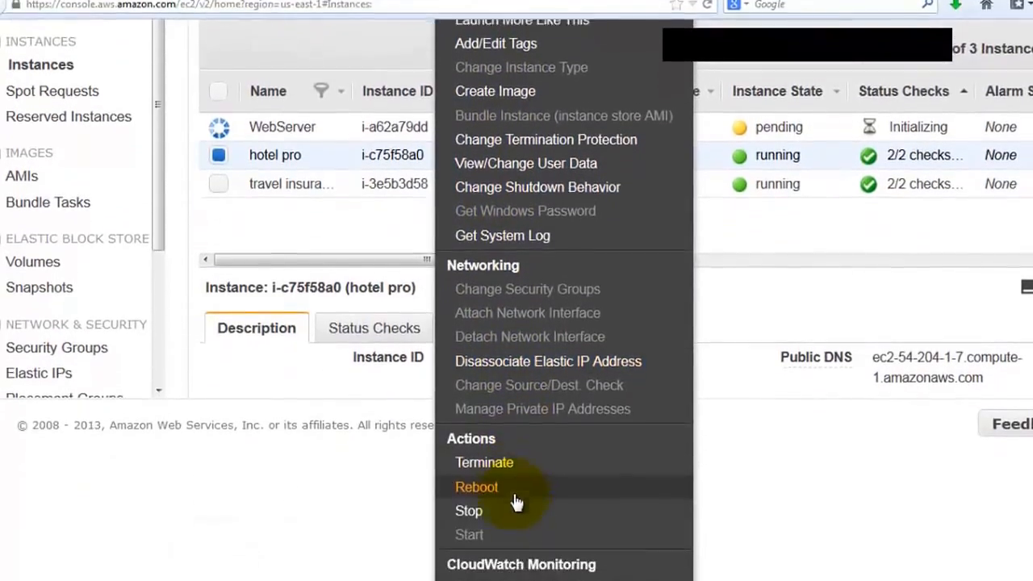
{"action": "scroll", "coordinate": [516, 507], "scroll_direction": "down", "scroll_amount": 2}
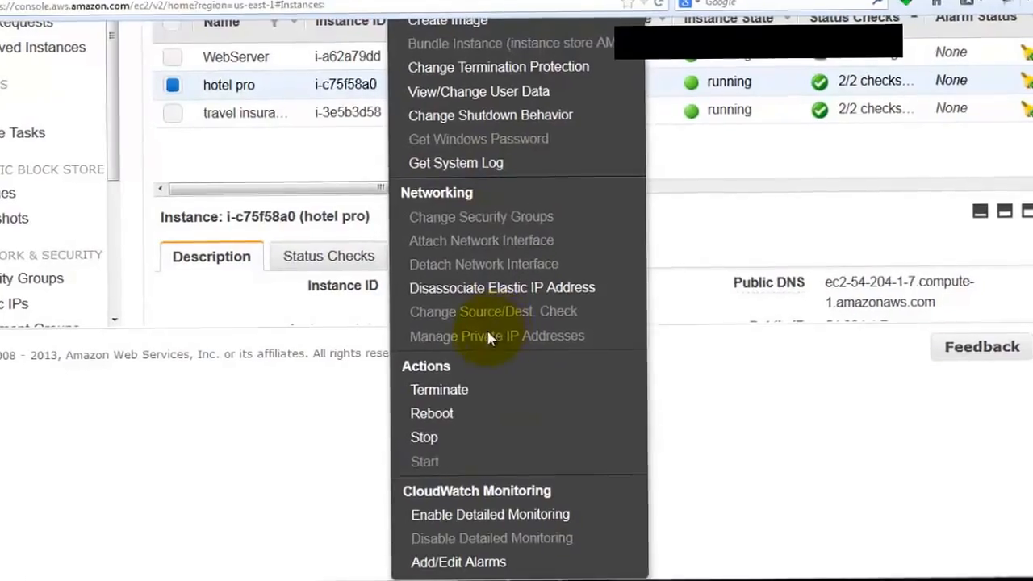
{"action": "scroll", "coordinate": [489, 336], "scroll_direction": "up", "scroll_amount": 5}
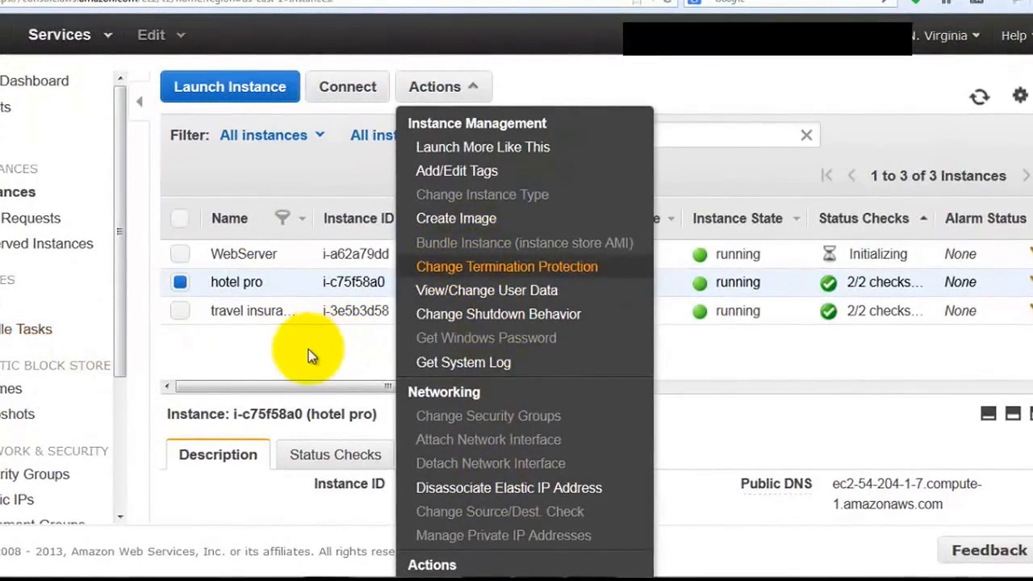
{"action": "left_click", "coordinate": [310, 350]}
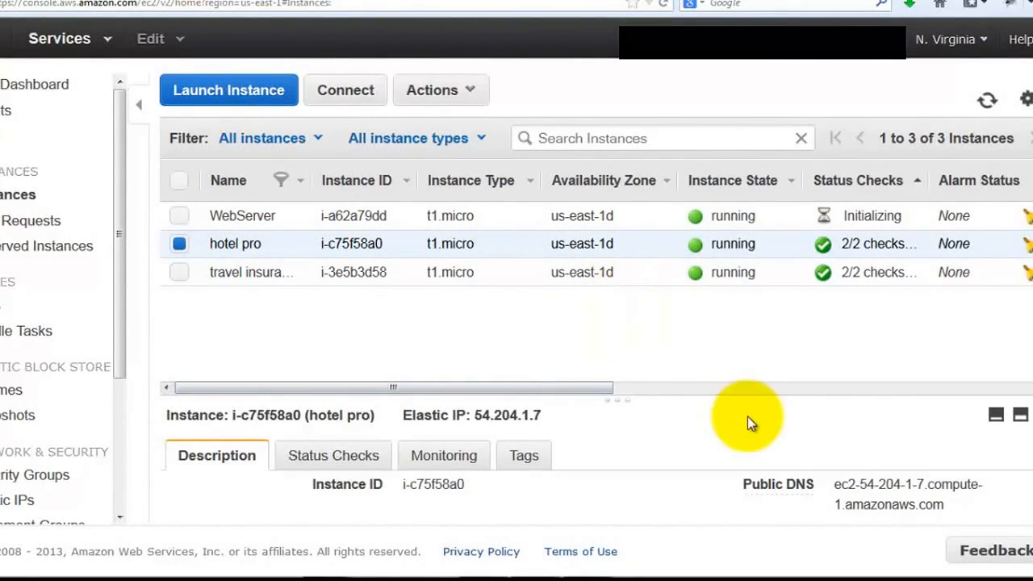
Enlarge the instance details pane and switch the selection from hotel pro to the WebServer instance
{"action": "left_click_drag", "start_coordinate": [748, 415], "coordinate": [751, 355]}
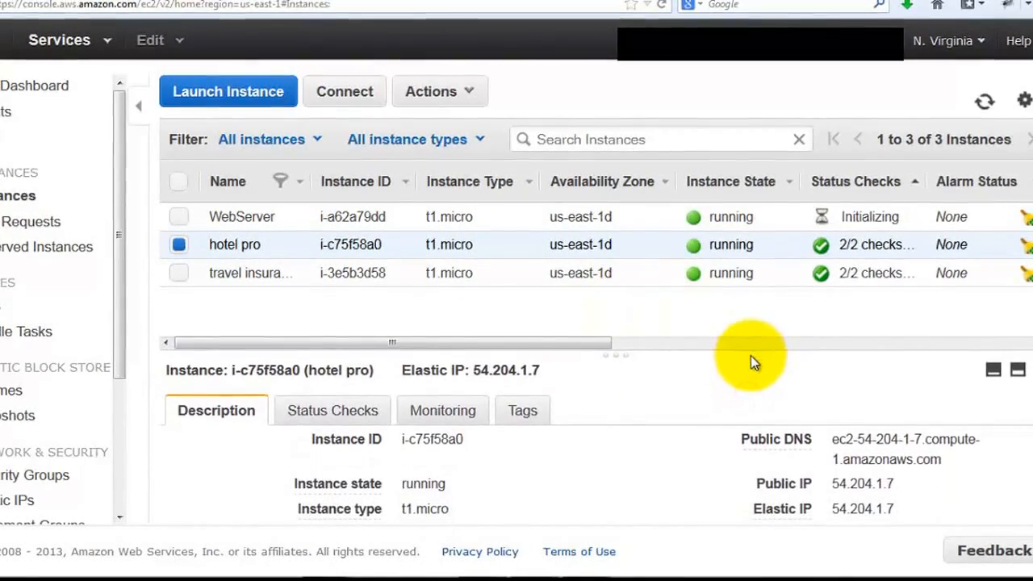
{"action": "left_click_drag", "start_coordinate": [1032, 384], "coordinate": [1032, 389]}
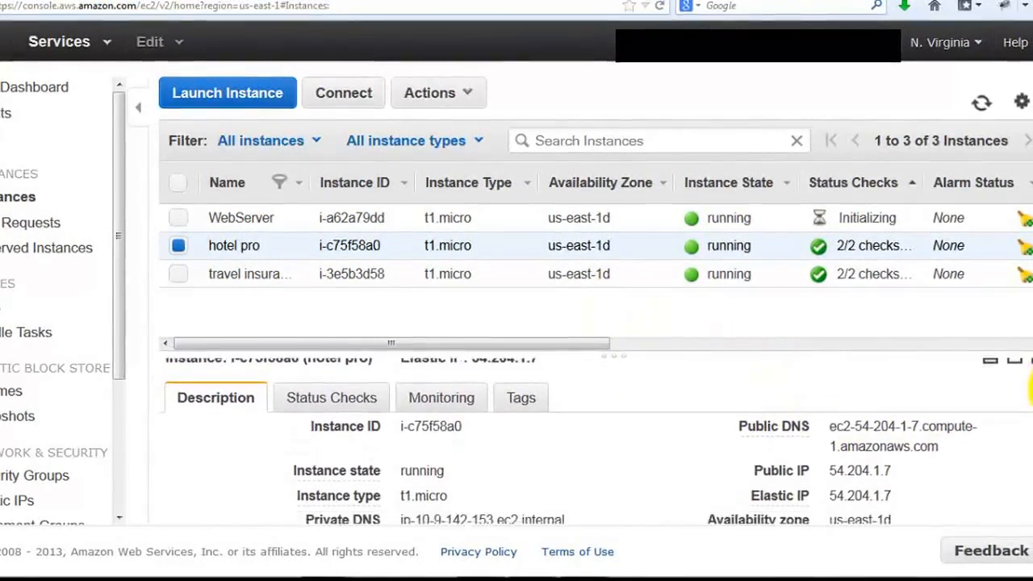
{"action": "left_click", "coordinate": [179, 218]}
{"action": "left_click", "coordinate": [178, 245]}
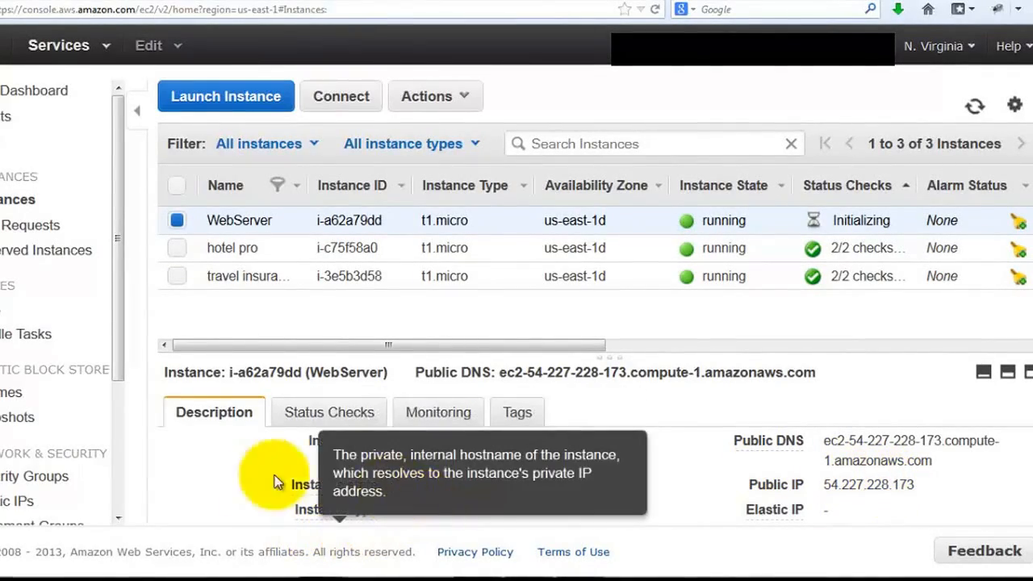
Look through the WebServer instance's status checks, monitoring and tags, and return to its description
{"action": "left_click", "coordinate": [317, 413]}
{"action": "left_click", "coordinate": [434, 414]}
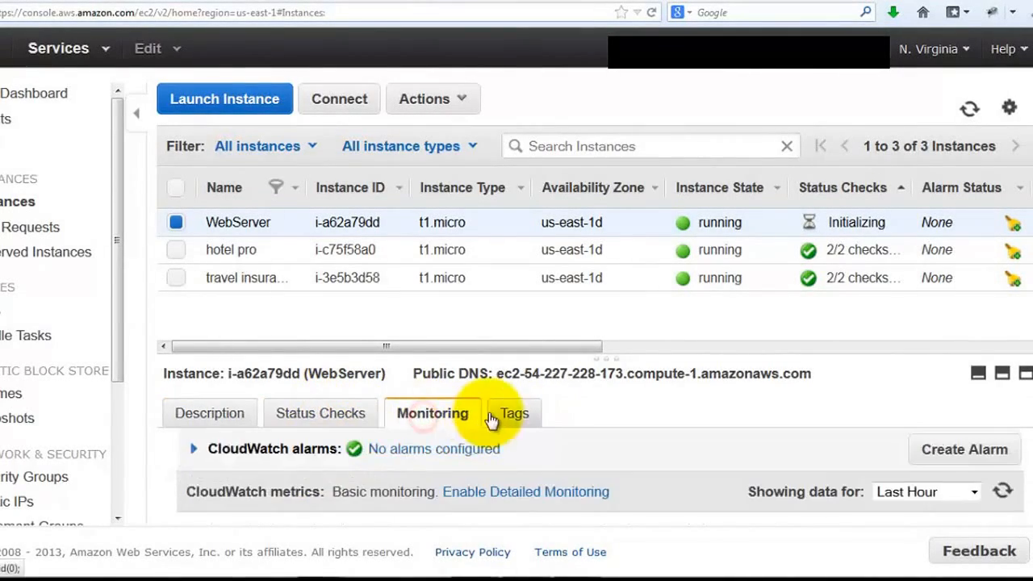
{"action": "left_click", "coordinate": [509, 413]}
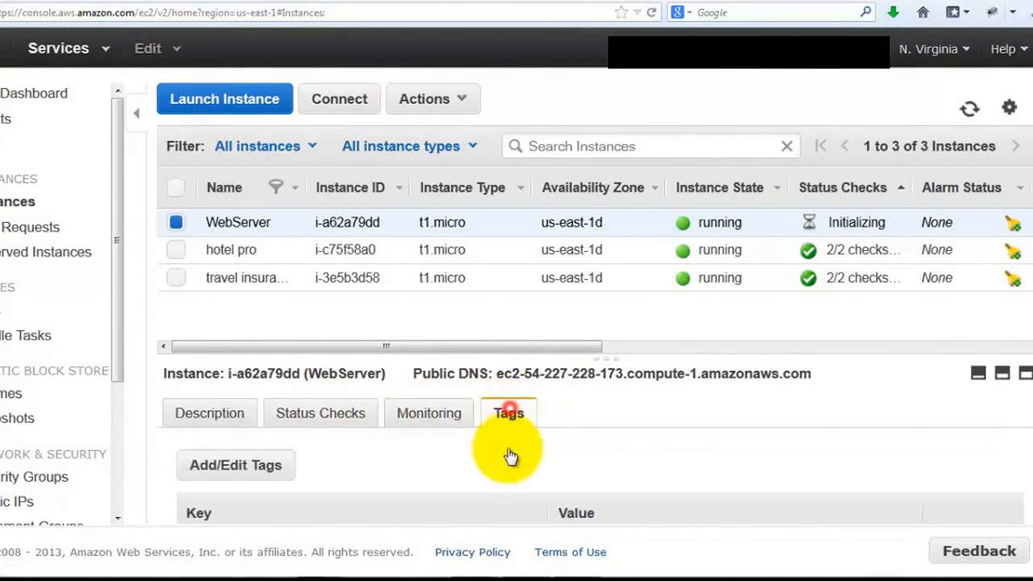
{"action": "left_click", "coordinate": [203, 417]}
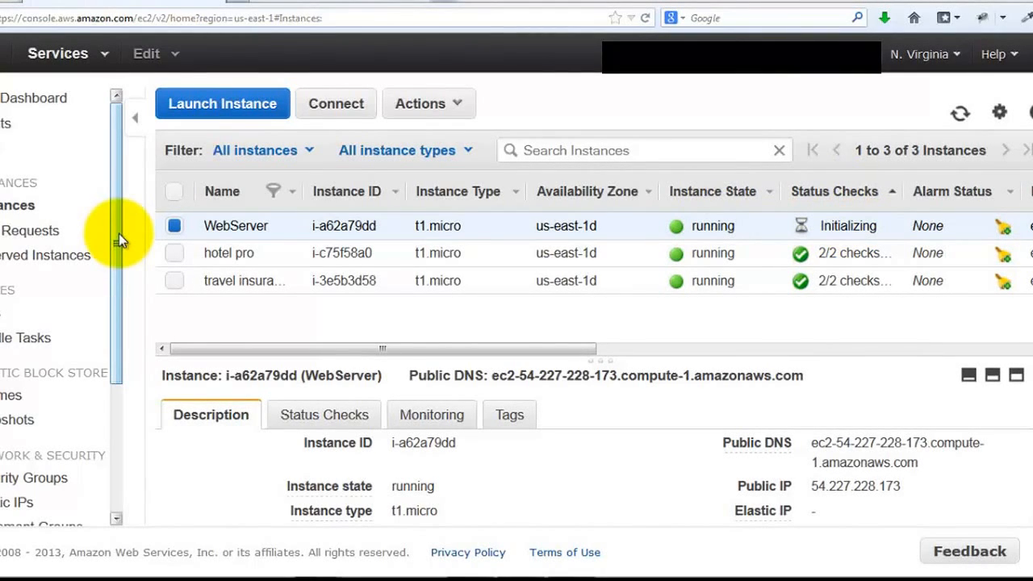
View the account's key pairs and open the list of security groups
{"action": "scroll", "coordinate": [96, 226], "scroll_direction": "down", "scroll_amount": 3}
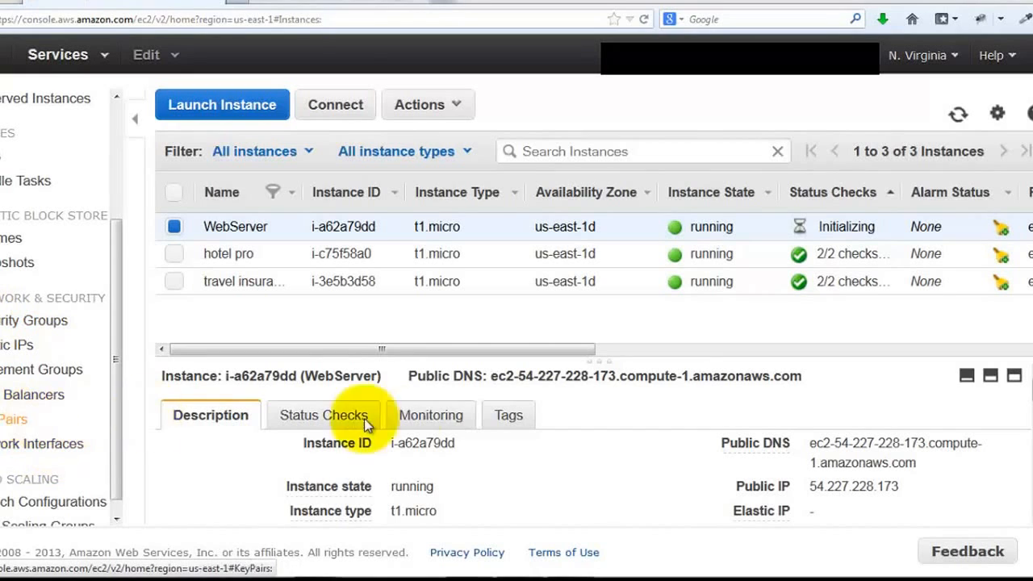
{"action": "left_click", "coordinate": [16, 419]}
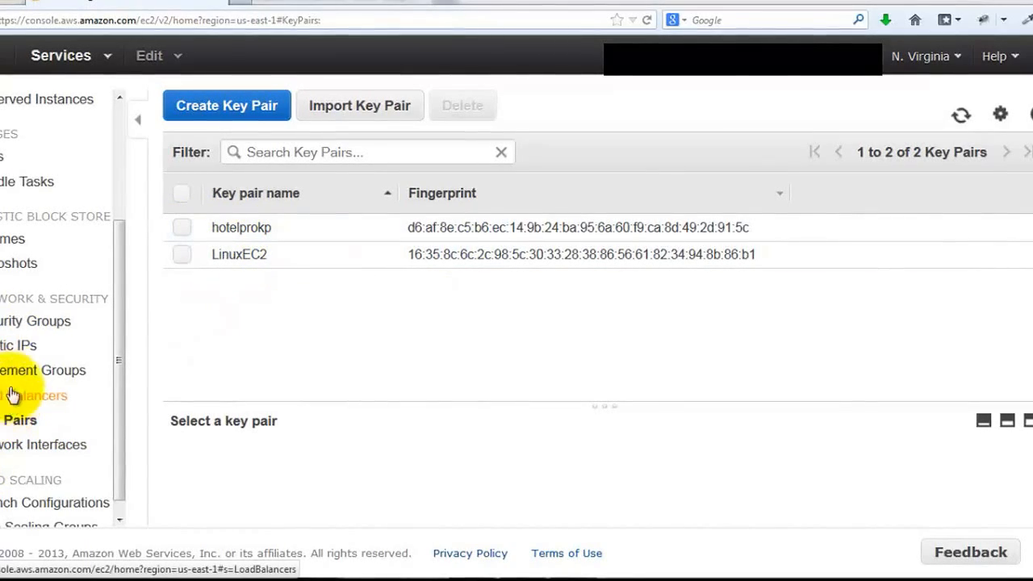
{"action": "left_click", "coordinate": [10, 331]}
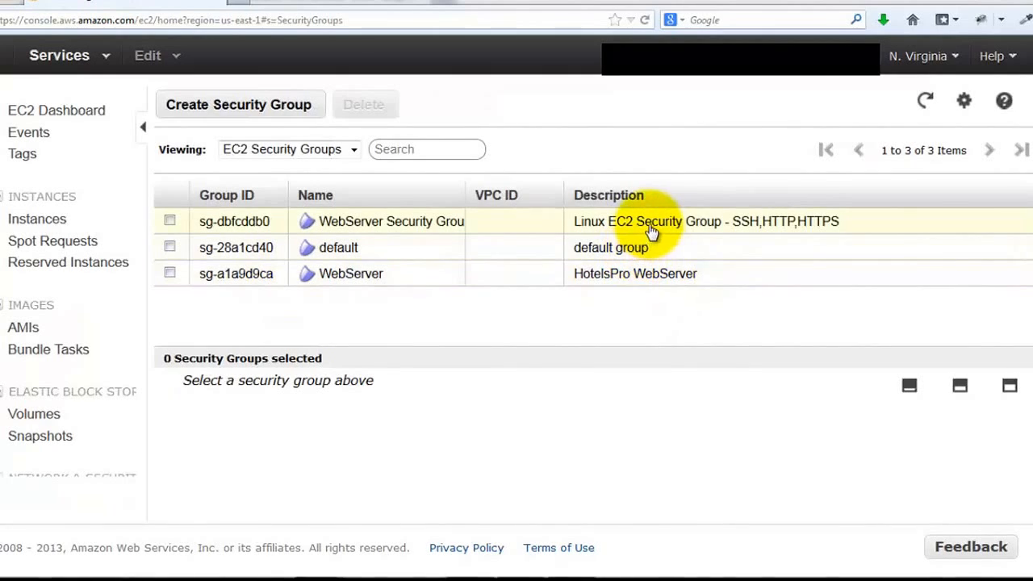
Look through the details of the WebServer Security Group, default and WebServer security groups one at a time
{"action": "left_click", "coordinate": [418, 228]}
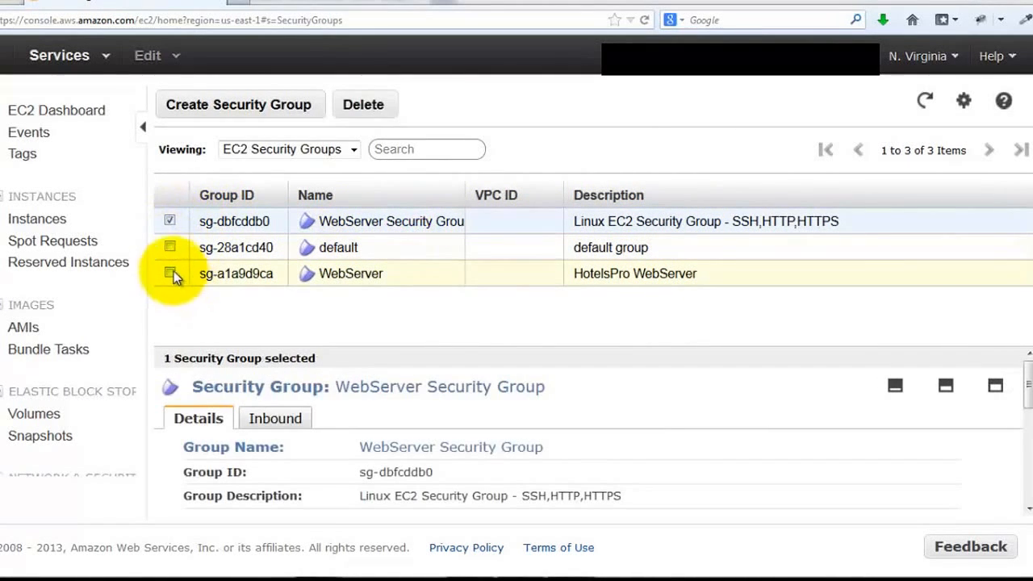
{"action": "left_click", "coordinate": [170, 220]}
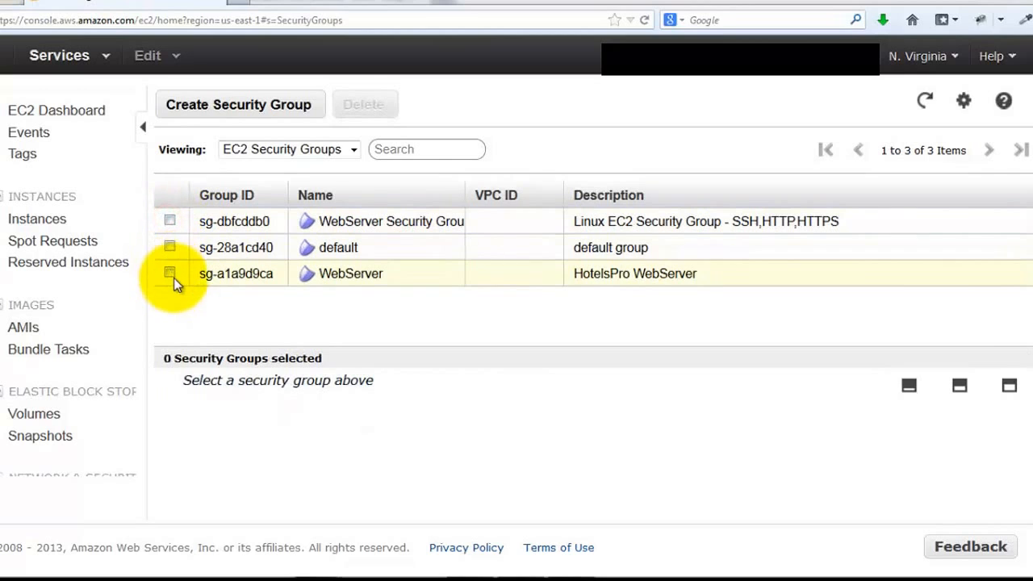
{"action": "left_click", "coordinate": [169, 247]}
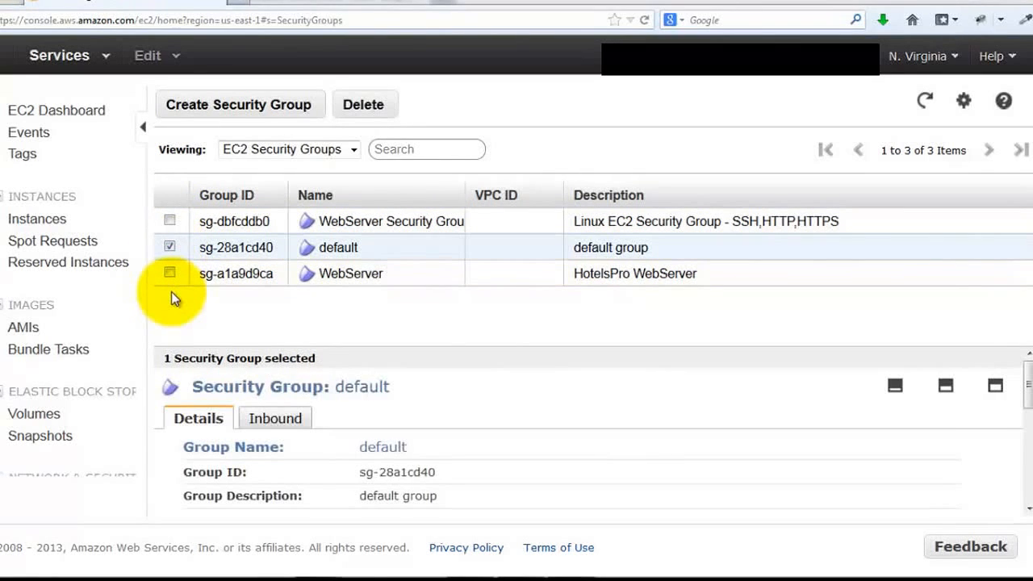
{"action": "left_click", "coordinate": [169, 247]}
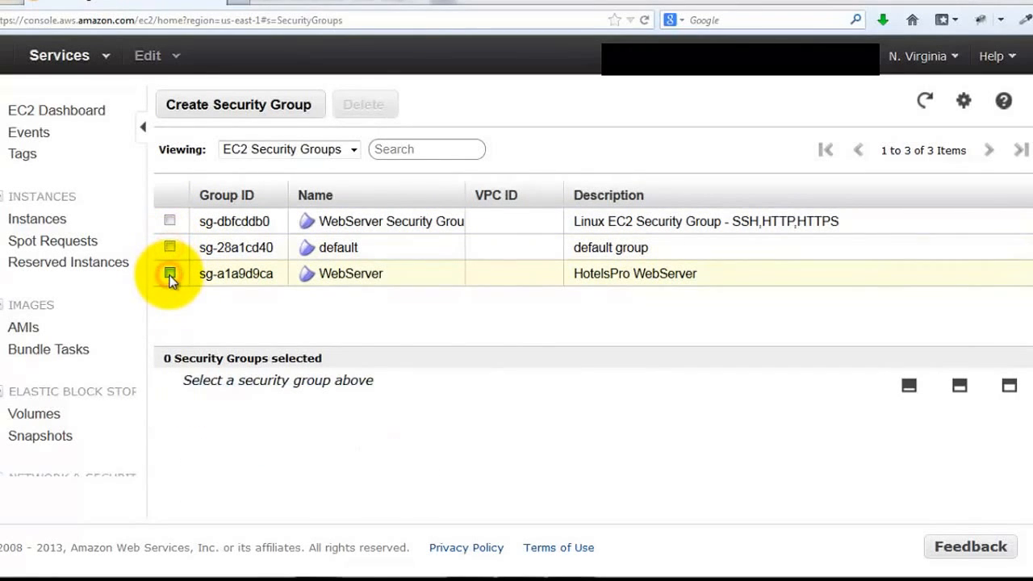
{"action": "left_click", "coordinate": [170, 274]}
{"action": "scroll", "coordinate": [663, 436], "scroll_direction": "down", "scroll_amount": 2}
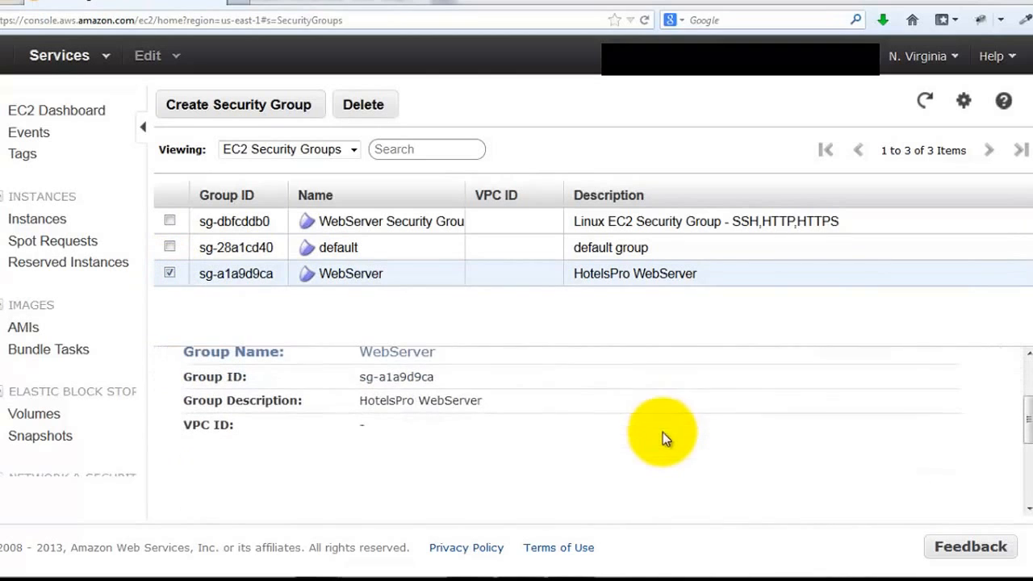
{"action": "scroll", "coordinate": [501, 415], "scroll_direction": "up", "scroll_amount": 3}
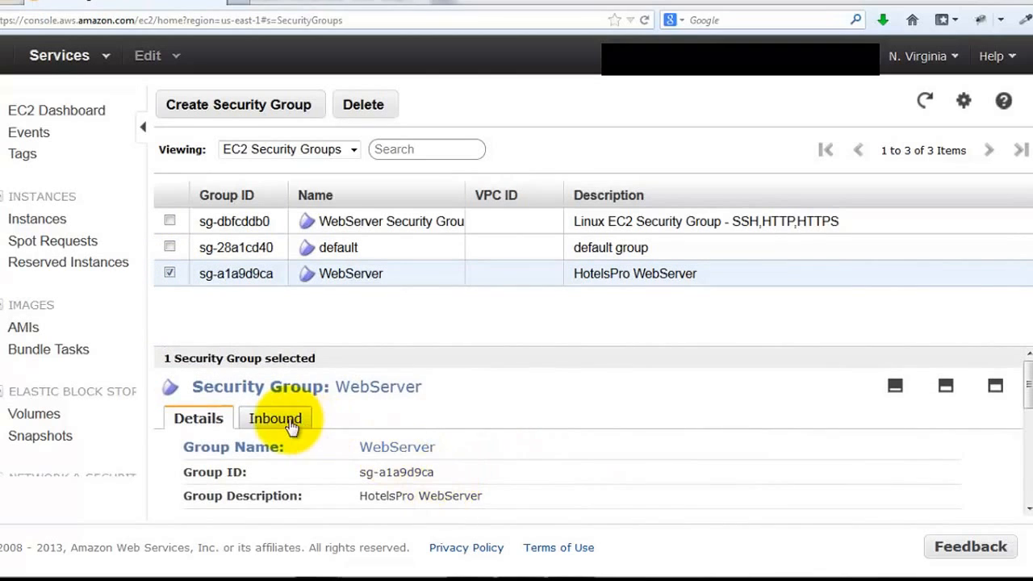
Examine the inbound rules of the HotelsPro WebServer group and compare them with those of the WebServer Security Group
{"action": "left_click", "coordinate": [309, 432]}
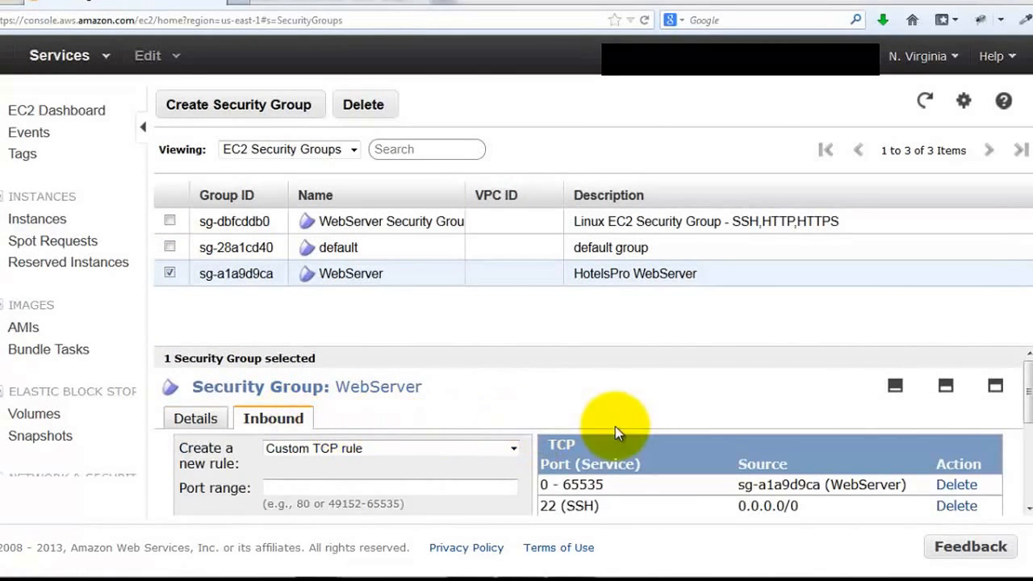
{"action": "scroll", "coordinate": [615, 427], "scroll_direction": "down", "scroll_amount": 2}
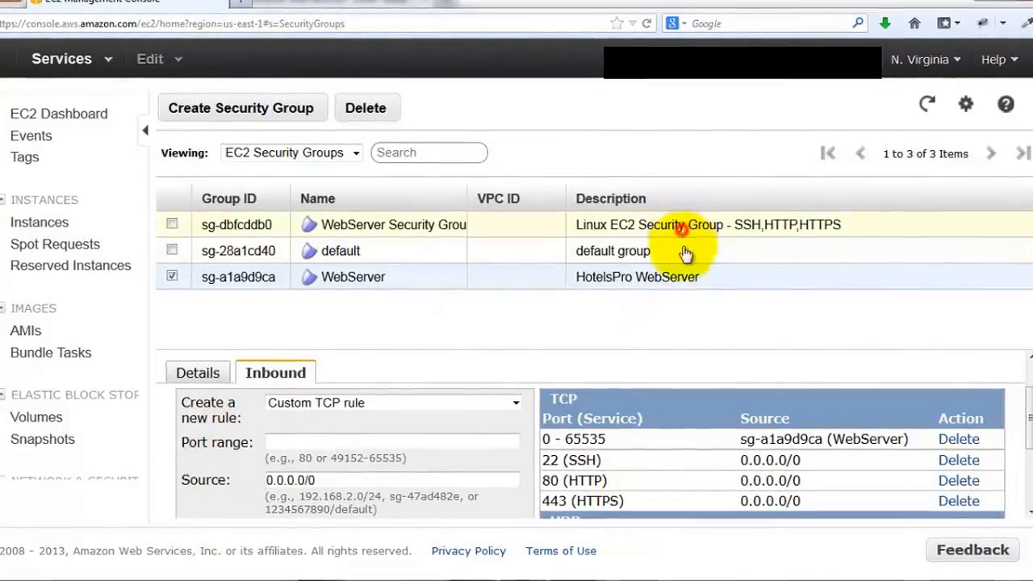
{"action": "left_click", "coordinate": [683, 229]}
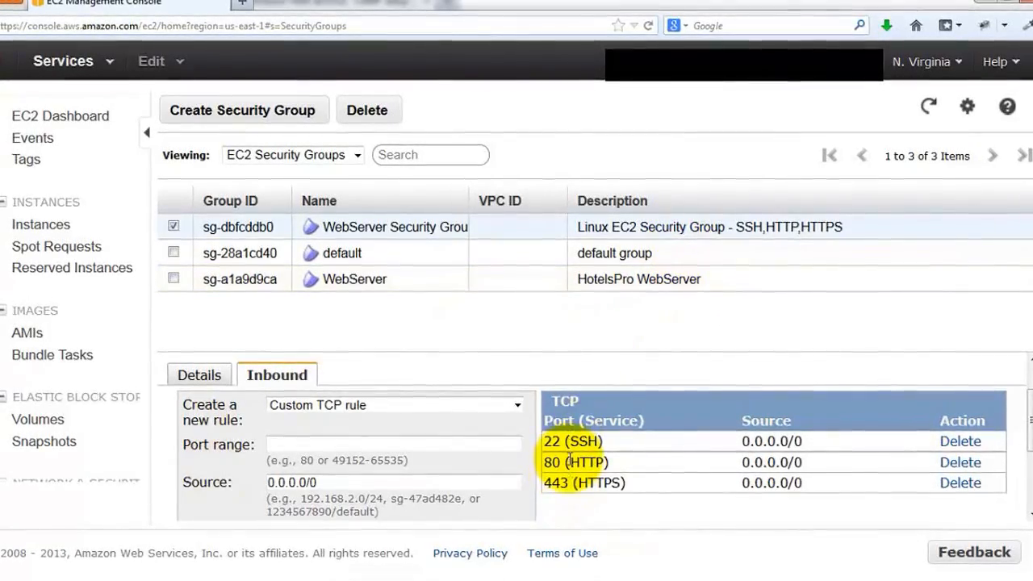